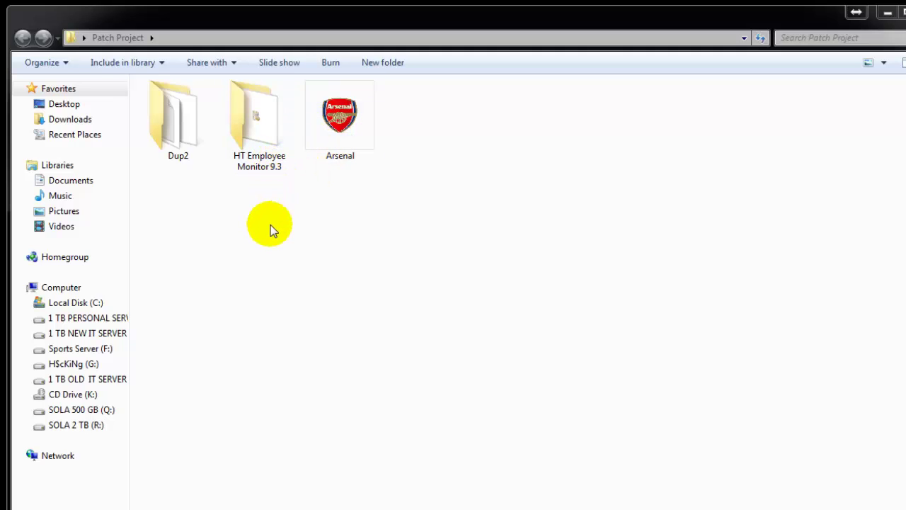
Step: Open the HT Employee Monitor 9.3 folder in Windows Explorer
double_click(256, 126)
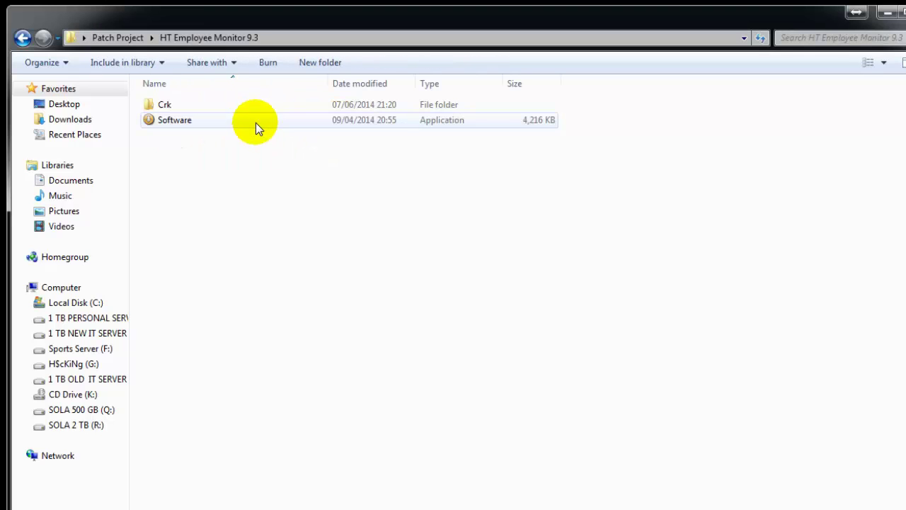
Step: Launch the Employee Monitor installer and accept the licence agreement
double_click(174, 119)
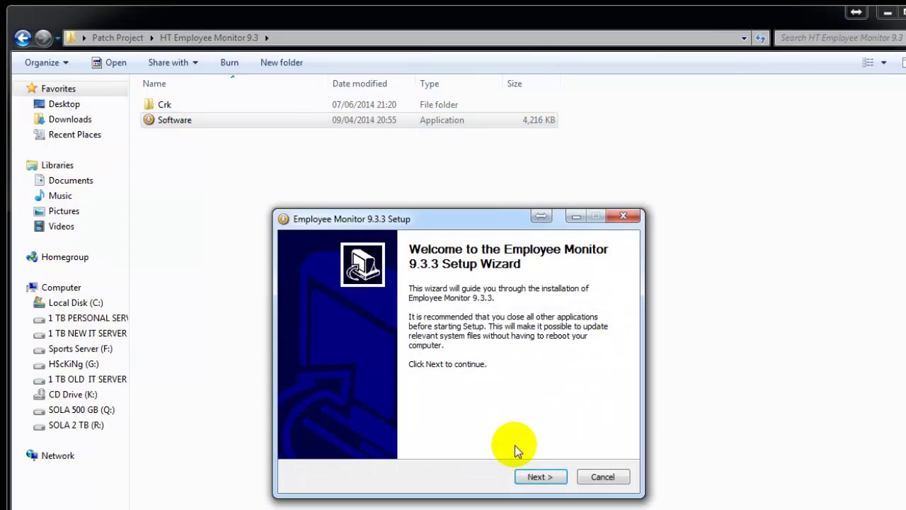
left_click(545, 476)
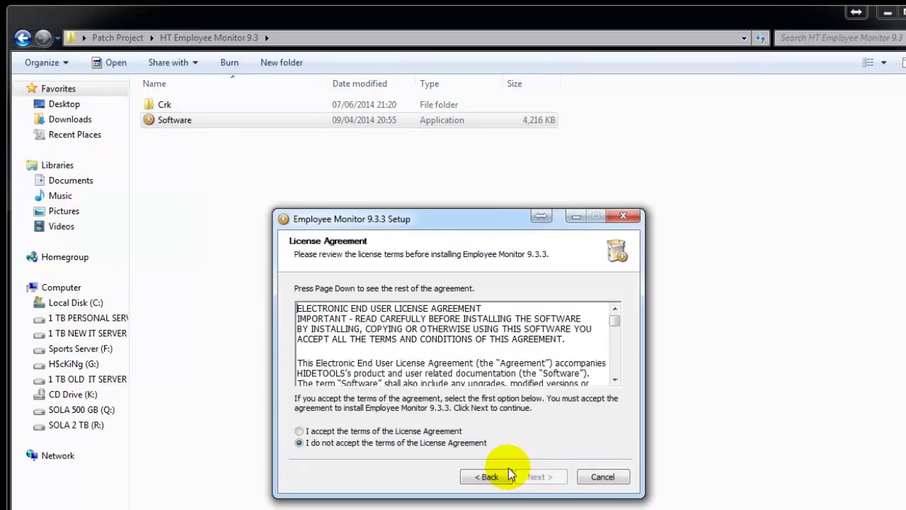
left_click(424, 431)
left_click(537, 477)
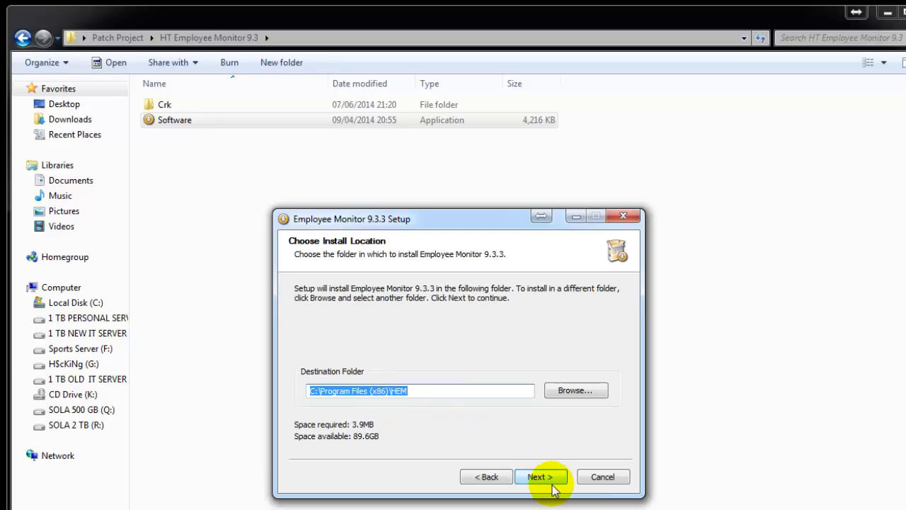
Step: Install into C:\Program Files (x86)\HEM with no Start Menu folder and a desktop shortcut
left_click(551, 483)
left_click(300, 334)
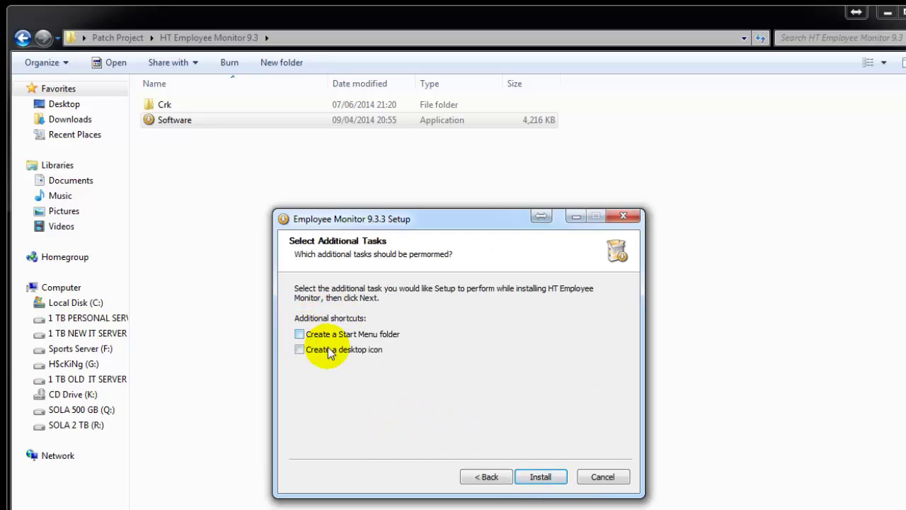
left_click(301, 350)
left_click(543, 478)
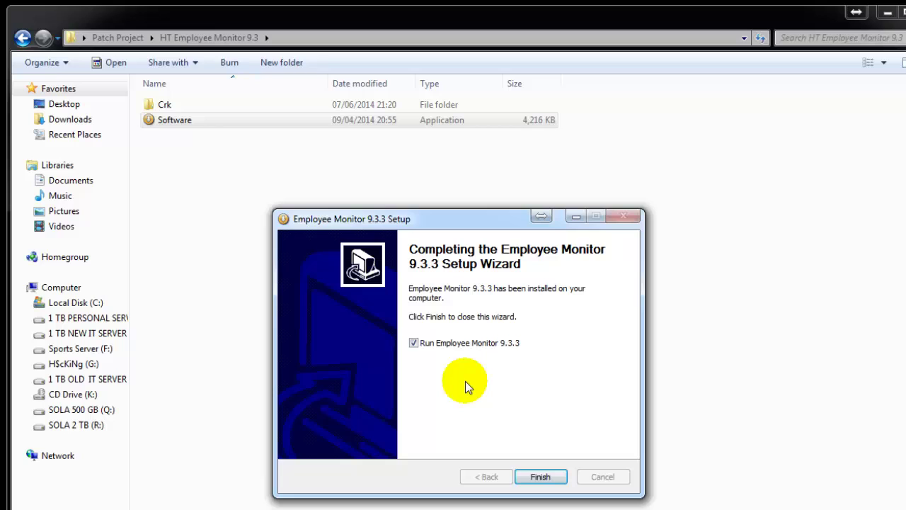
Step: Untick 'Run Employee Monitor 9.3.3' and finish the setup wizard
left_click(414, 345)
key("ctrl+alt+d")
left_click(531, 477)
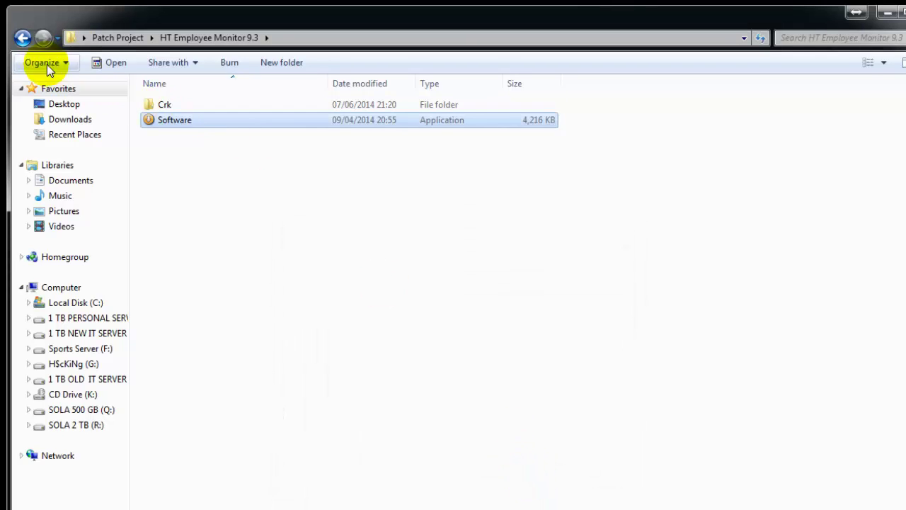
Step: Go back to Patch Project, enter the Dup2 folder and run dup2.exe
left_click(21, 40)
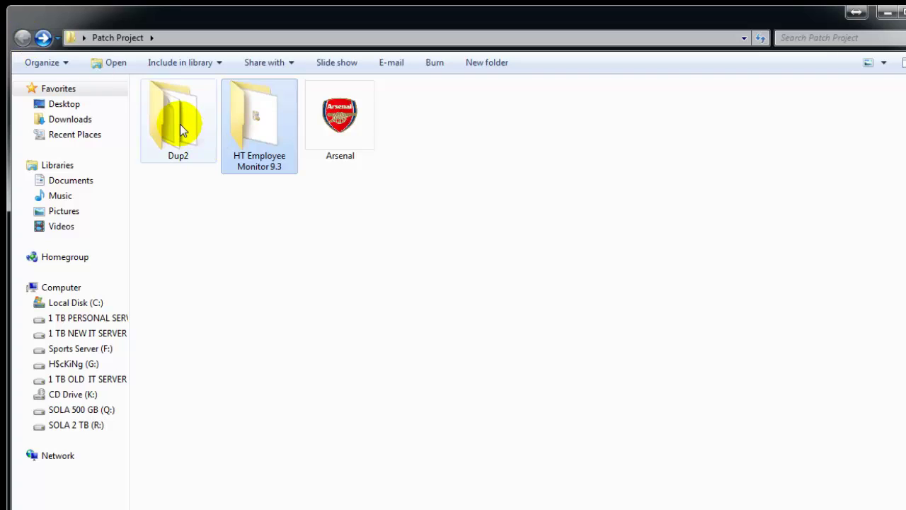
double_click(179, 126)
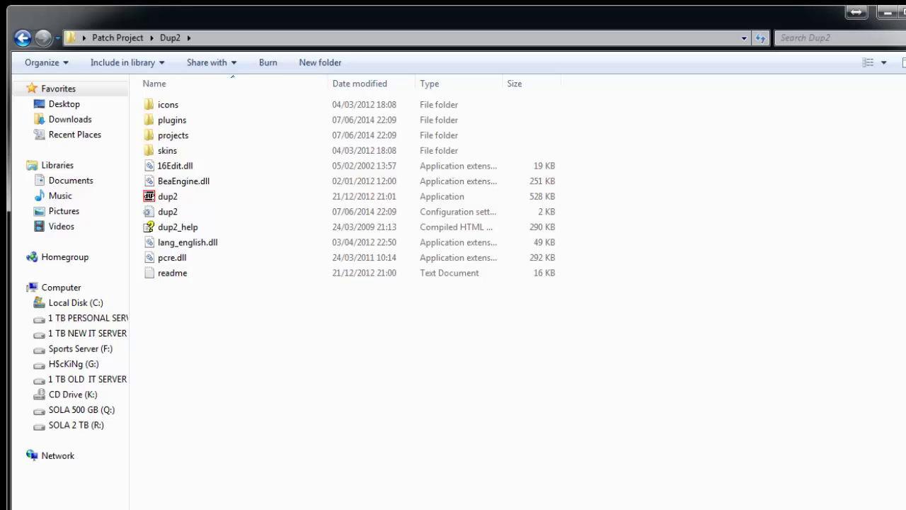
double_click(173, 196)
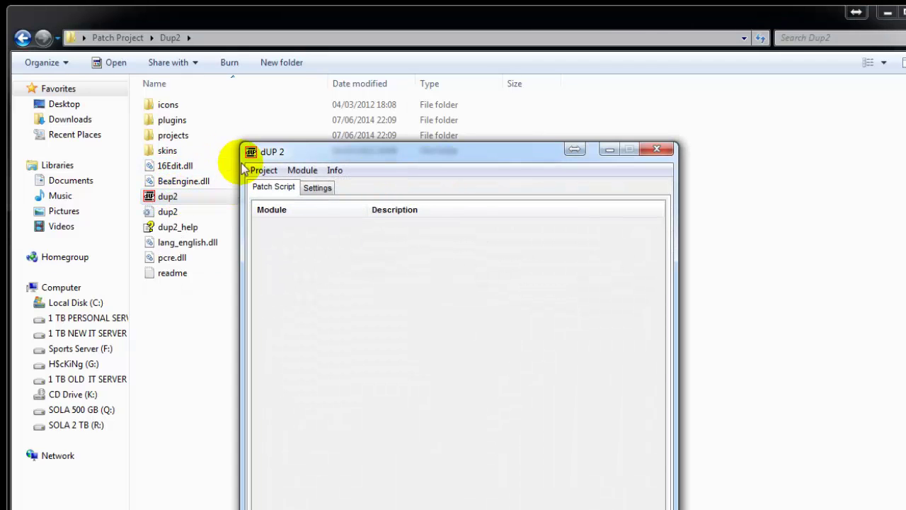
Step: Minimise Explorer and create a new dUP 2 project via Project > New
left_click(887, 12)
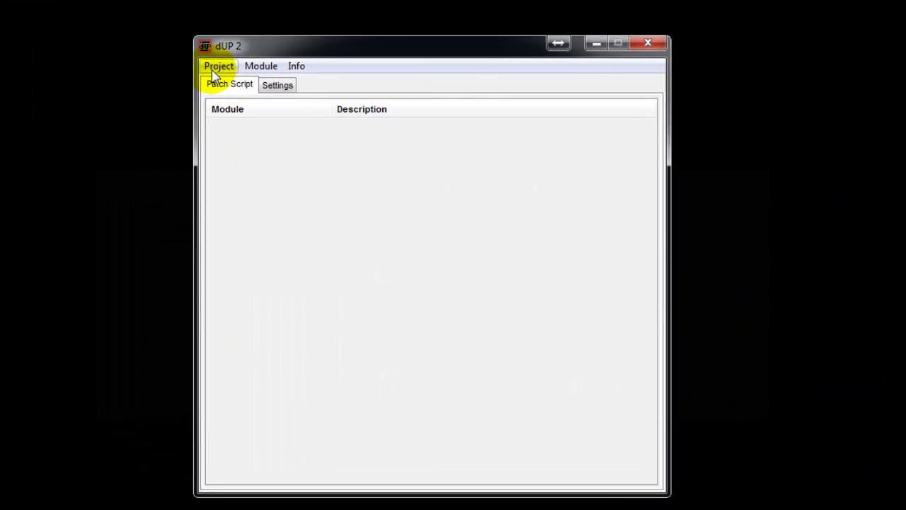
left_click(216, 68)
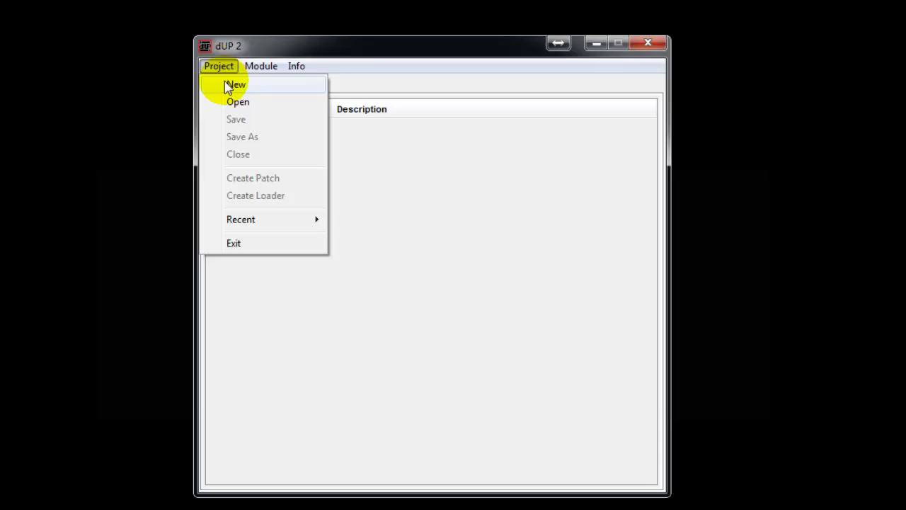
left_click(229, 83)
left_click(361, 150)
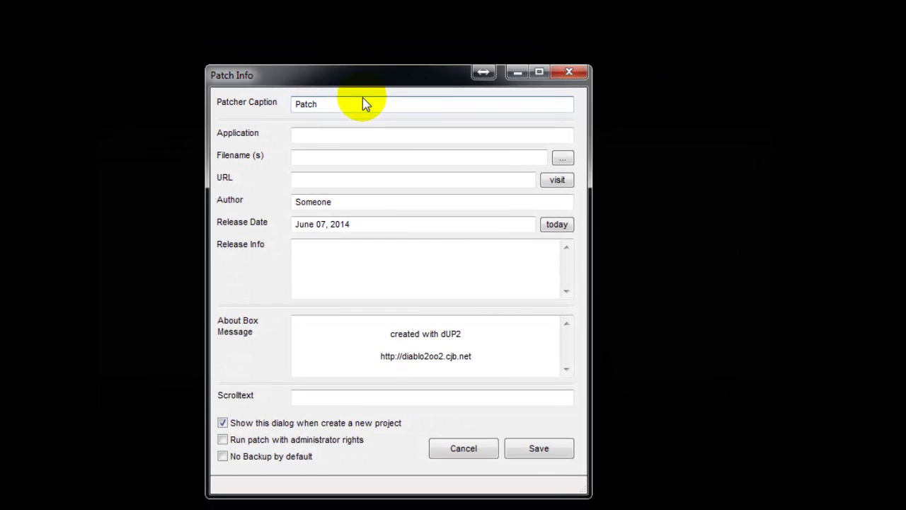
Step: Set the caption to 'Patch for HT Employee Monitor 9.3', then enter the author name and website URL
type("for HT Employee Monitor")
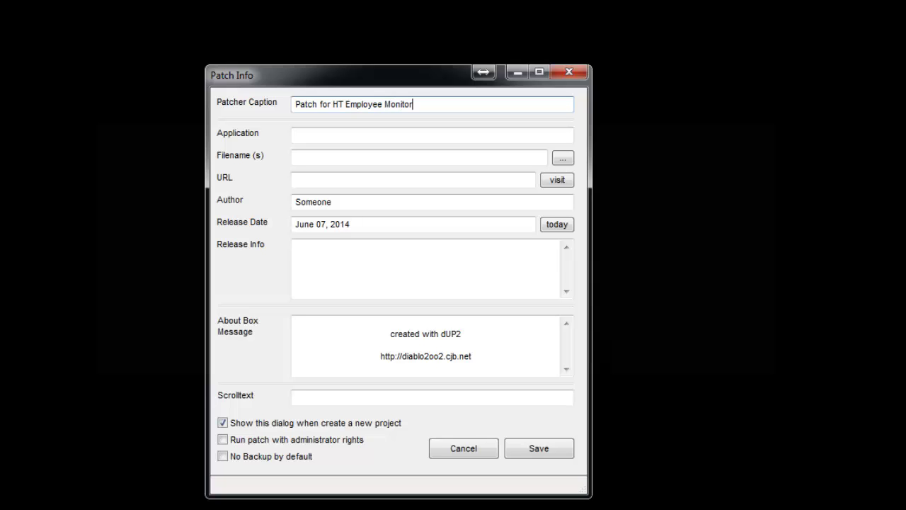
type(" 9.3")
left_click(320, 137)
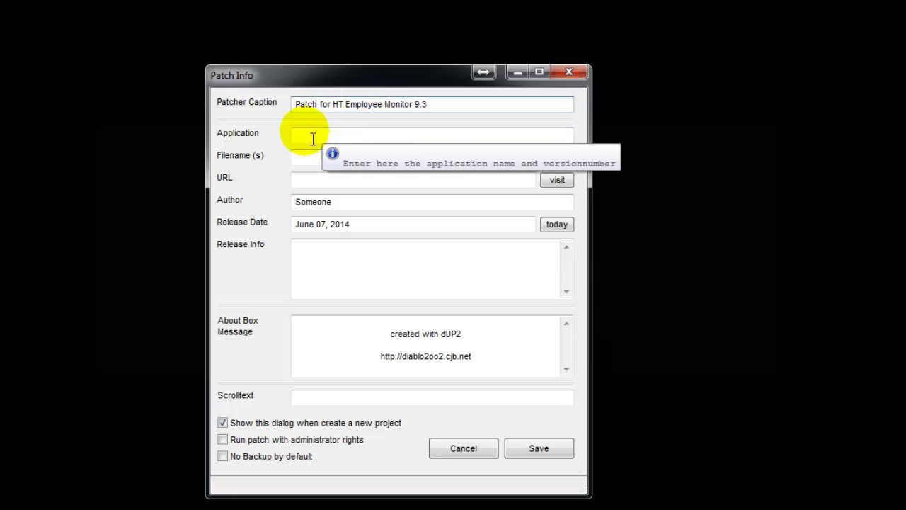
left_click_drag(334, 203, 294, 205)
type("Sola")
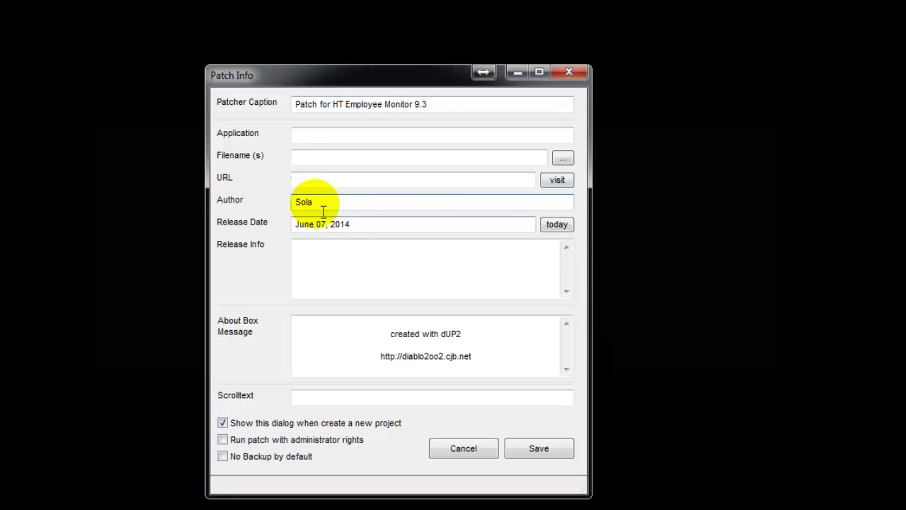
left_click(317, 184)
type("htt")
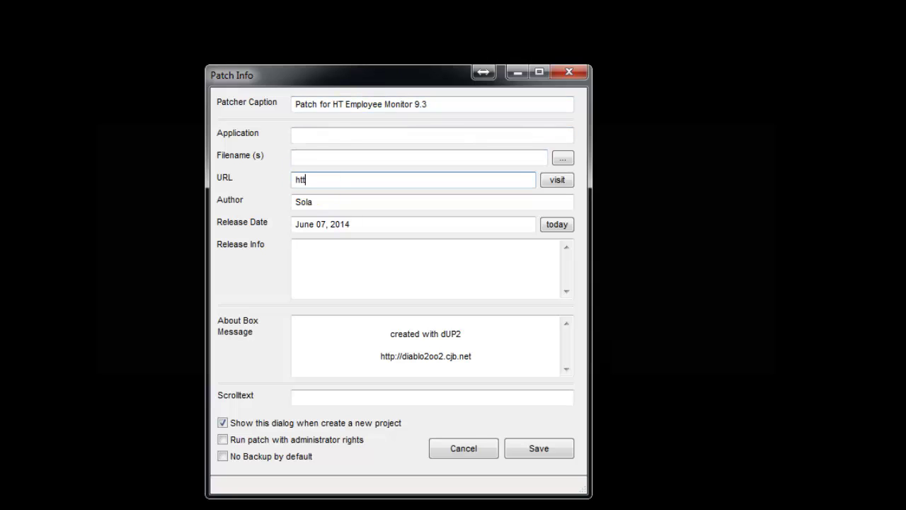
type("p://sola.com")
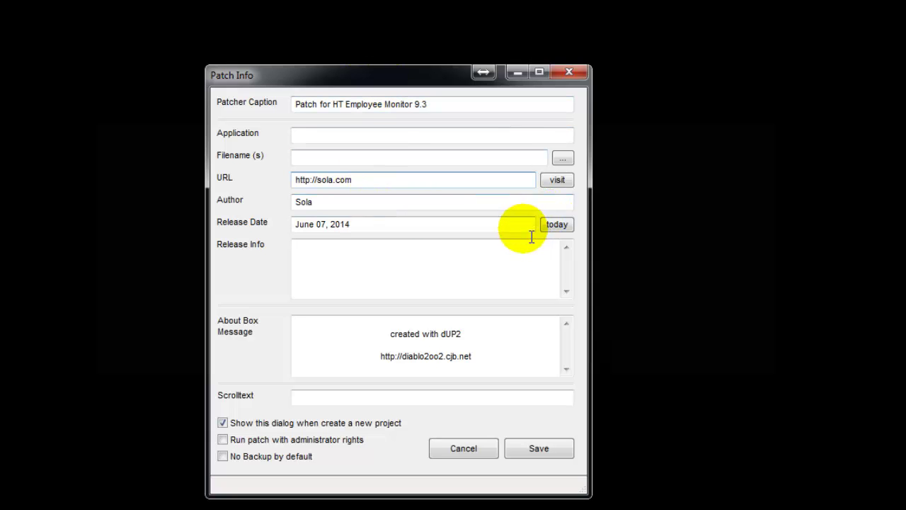
left_click(334, 277)
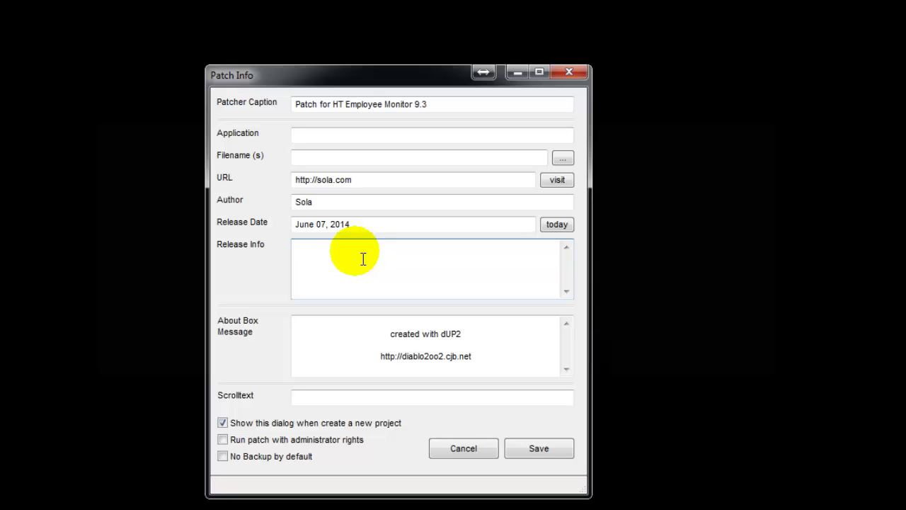
Step: Enter Release Info 'Install the Software copy and and paste this Patch to the directory'
type("U")
key("BackSpace")
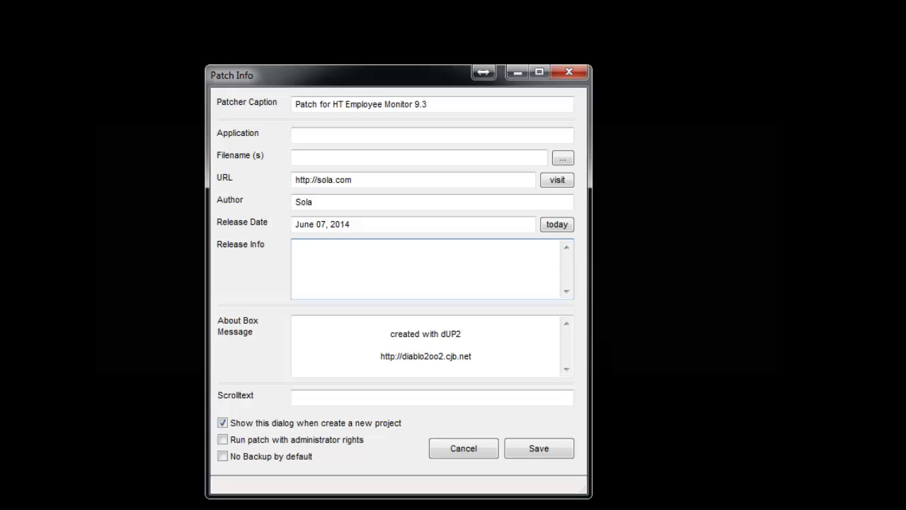
type("Install the Software")
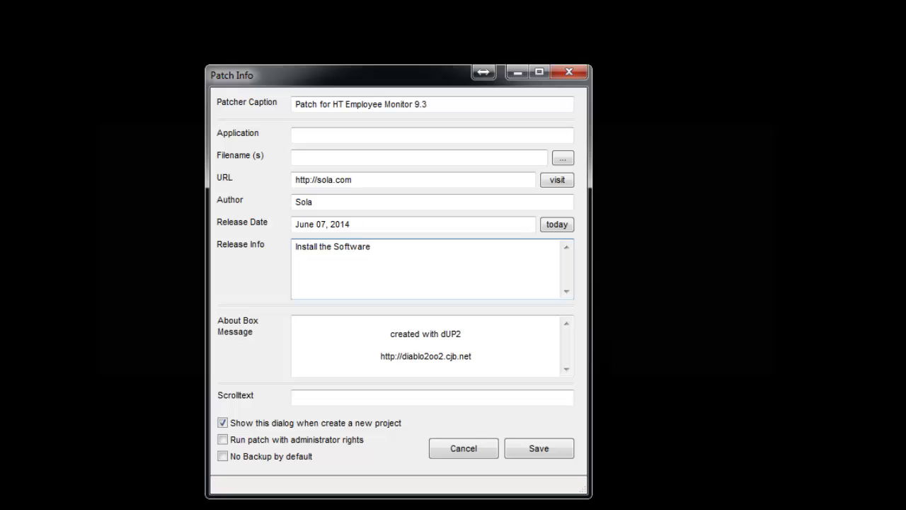
type(" copy")
type(" and and paste th")
type("is ")
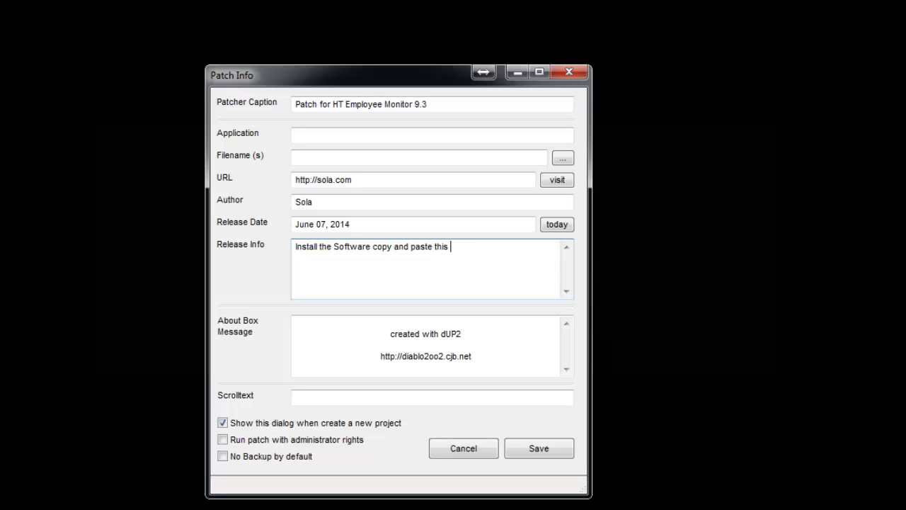
type("Patch to the directory")
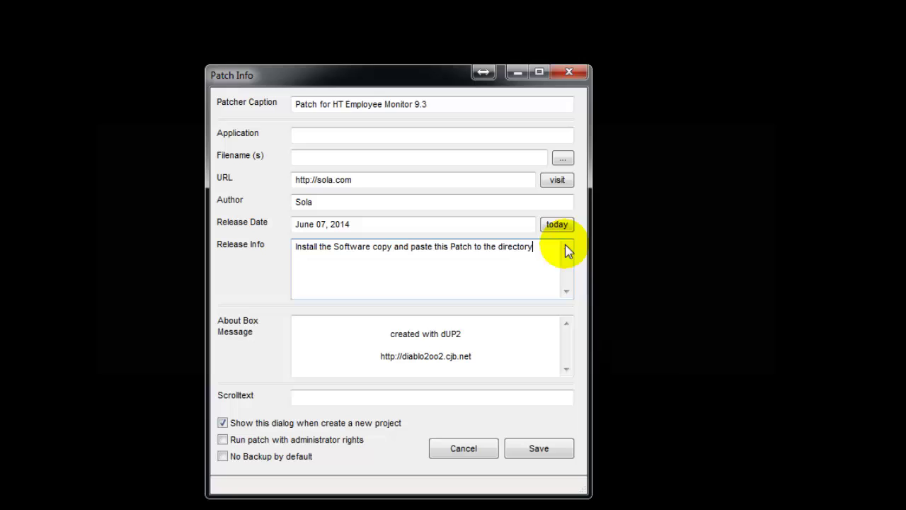
Step: Replace the default About Box Message with 'HT Employee Monitor 9.3 Patch'
left_click(427, 348)
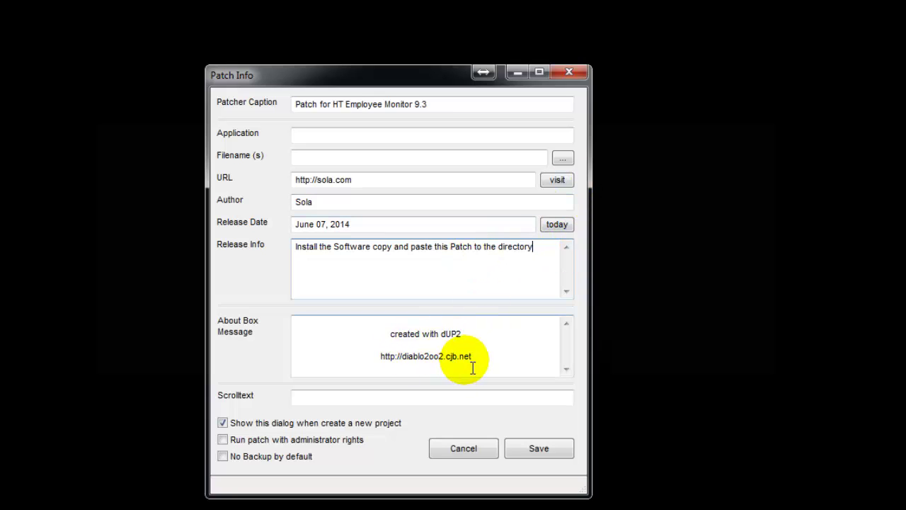
left_click_drag(471, 358, 303, 304)
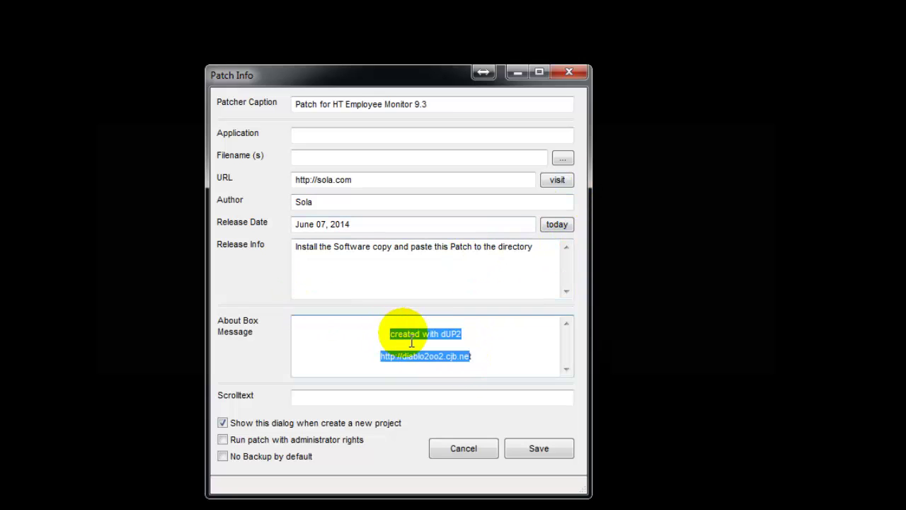
key("BackSpace")
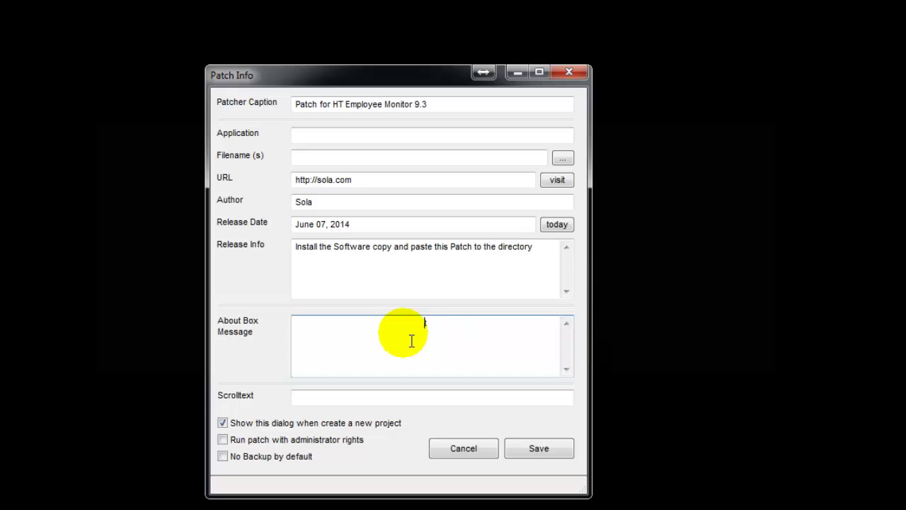
type("HT E")
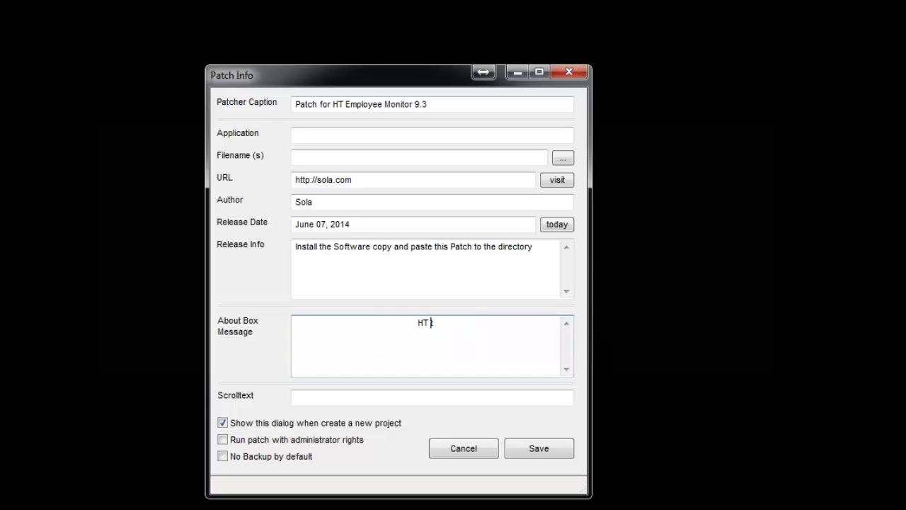
type("mployee Moni")
type("t")
key("BackSpace")
type("Monit")
type(" Monitor 9")
type(".t")
key("BackSpace")
type("3 Patcht")
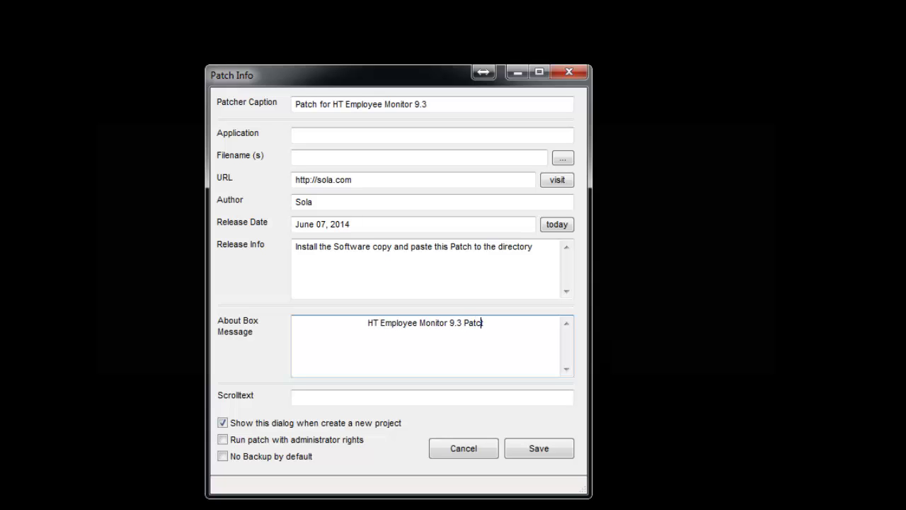
left_click(404, 398)
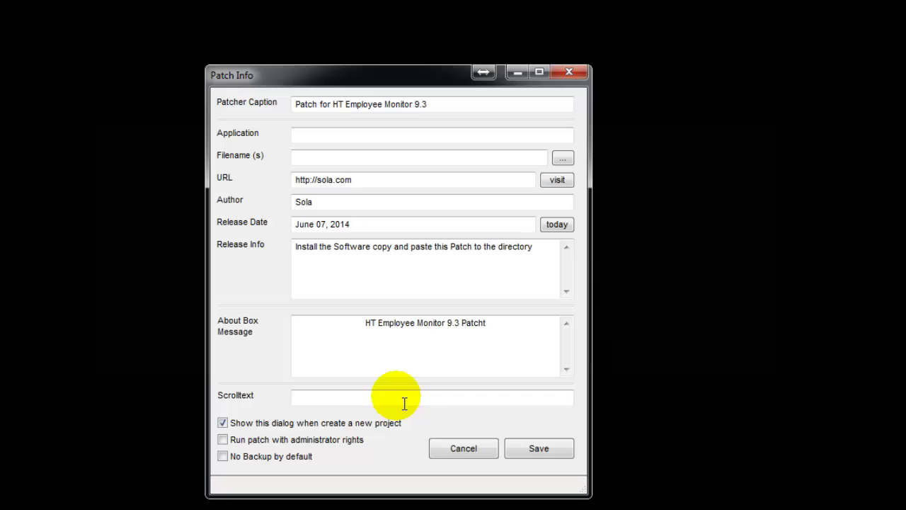
Step: Enter 'This is SPY Software' as the Scrolltext
type("Th")
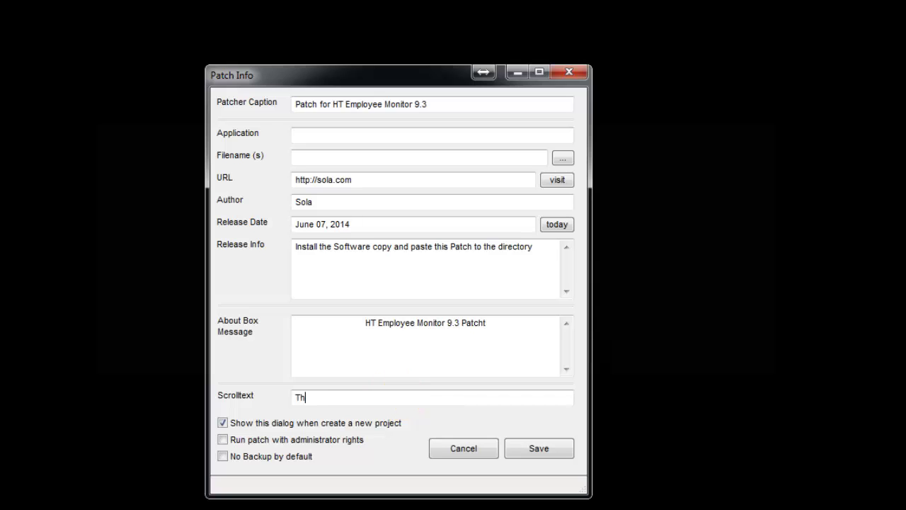
type("is is SPY Software!")
mouse_move(258, 437)
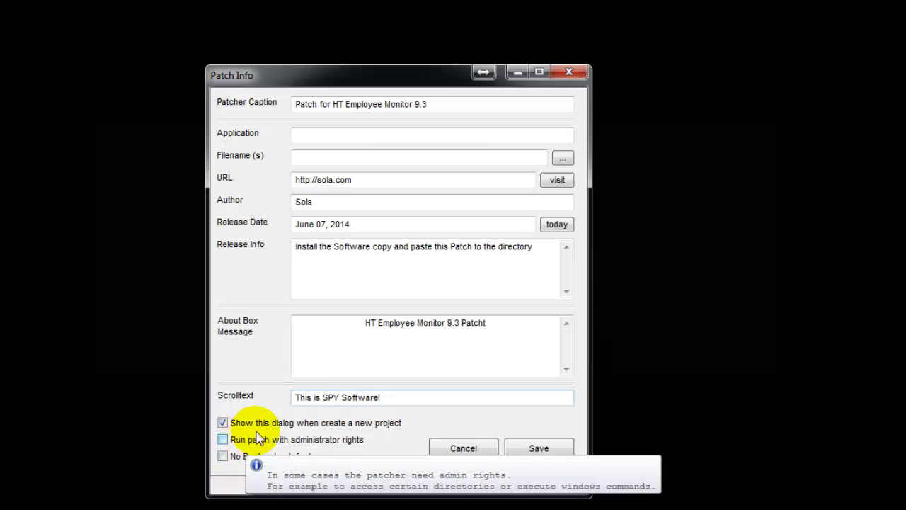
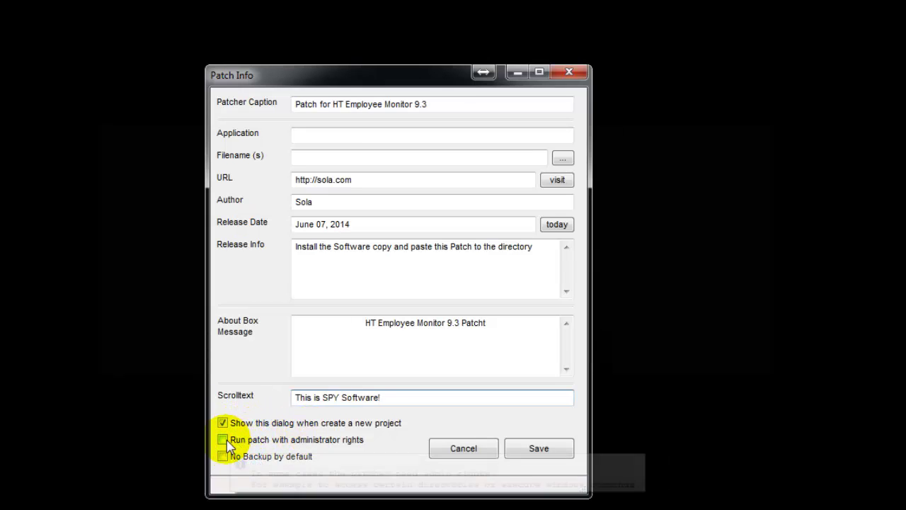
Step: Tick 'Run patch with administrator rights' in Patch Info
left_click(227, 439)
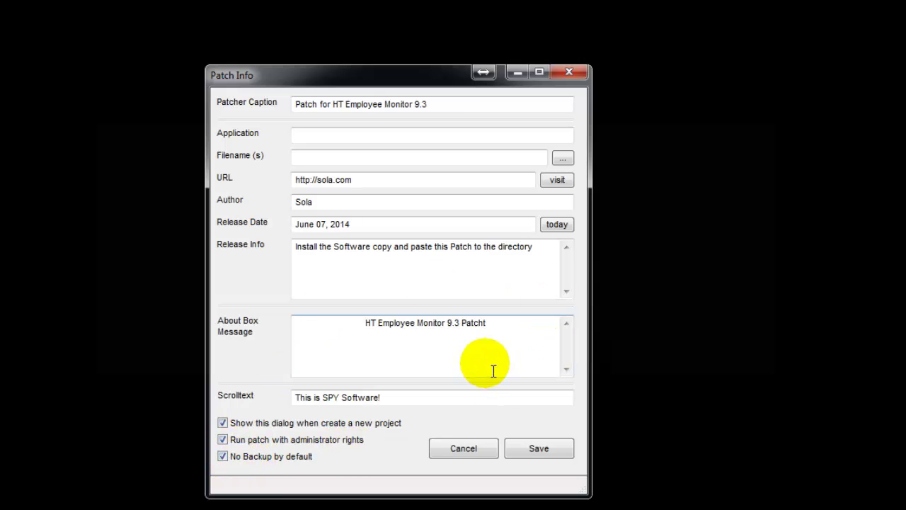
Step: Save Patch Info, then enable the custom patcher/loader icon option in Settings
left_click(536, 449)
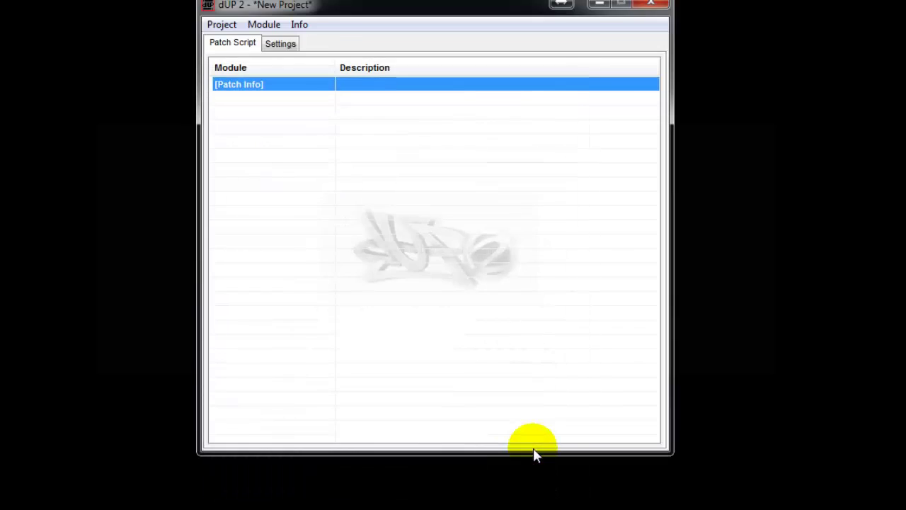
left_click(295, 48)
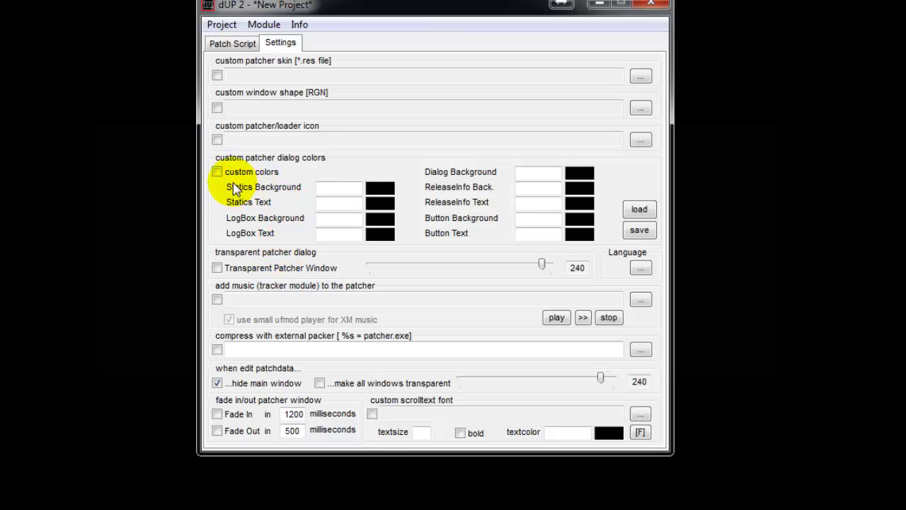
left_click(217, 140)
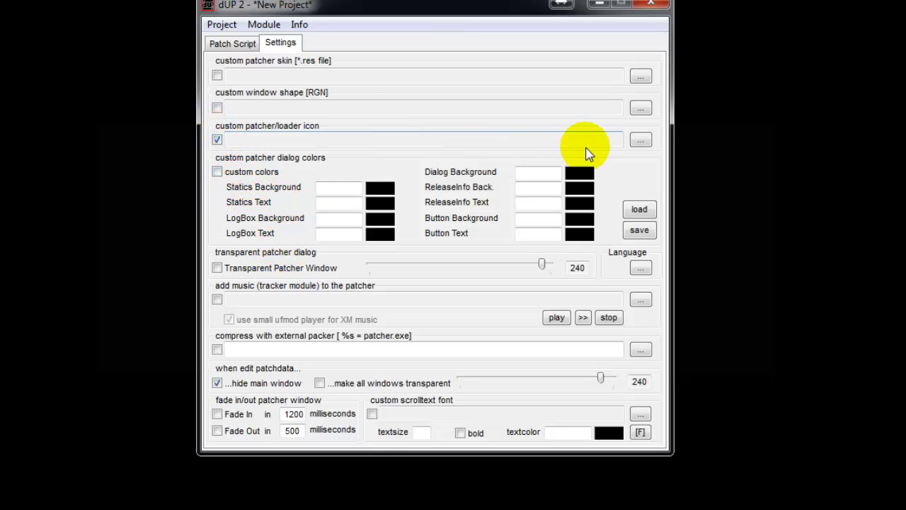
Step: Choose Arsenal.ico from Desktop > Patch Project as the custom patcher icon
left_click(640, 140)
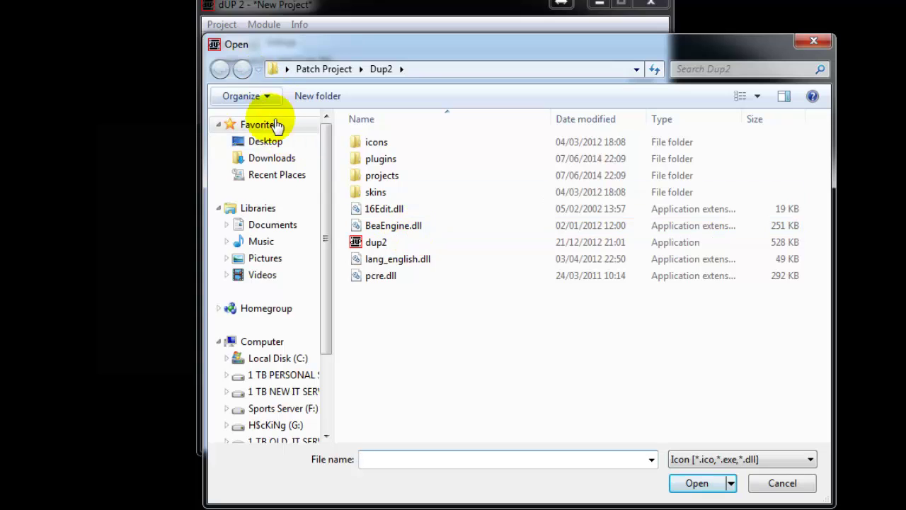
left_click(272, 141)
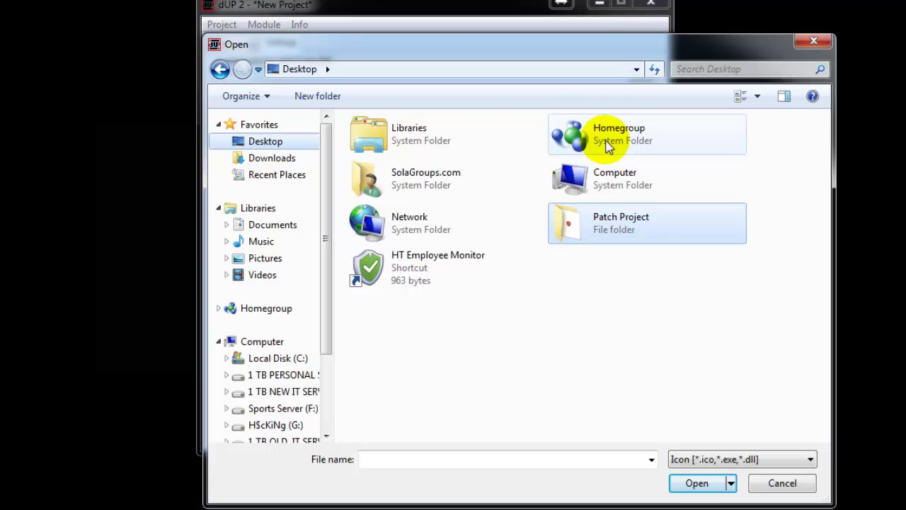
double_click(598, 227)
left_click(560, 166)
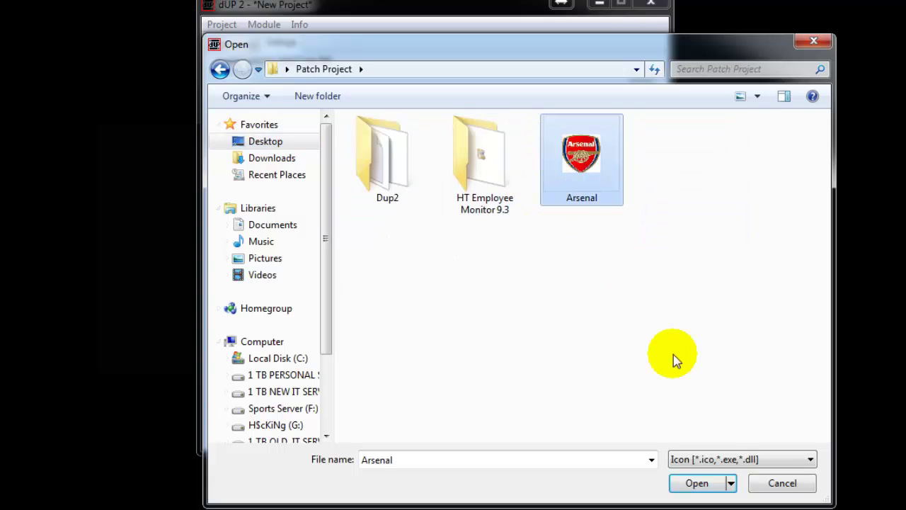
left_click(697, 483)
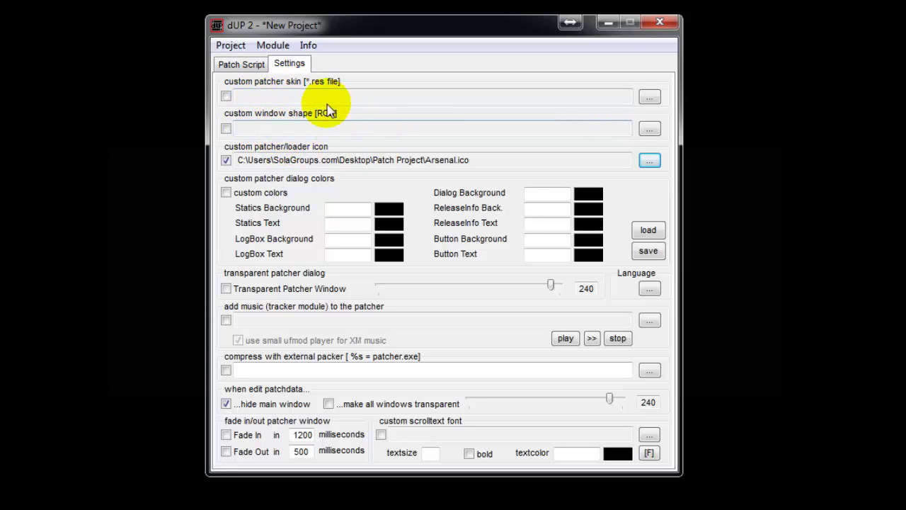
Step: Switch to the Patch Script tab to see the module list
left_click(242, 63)
Step: Open the [Patch Info] entry and move its dialog higher on screen
double_click(259, 106)
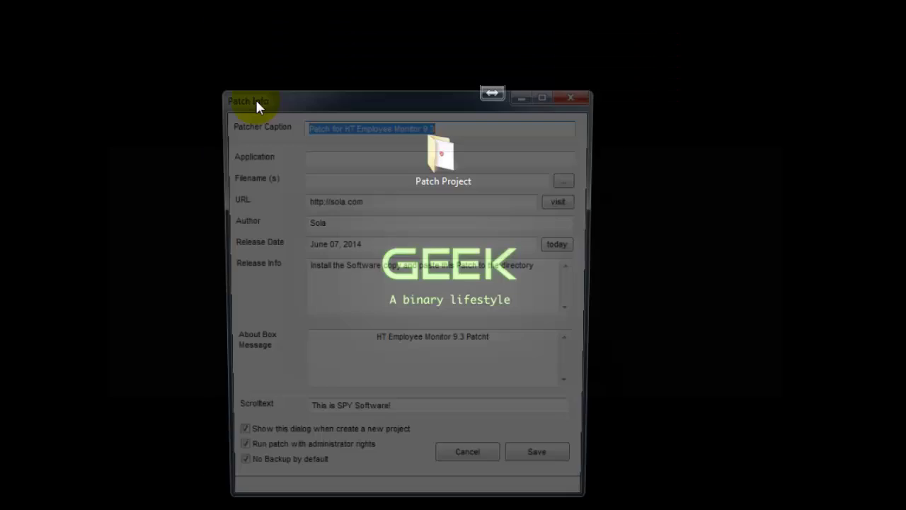
left_click_drag(418, 103, 433, 52)
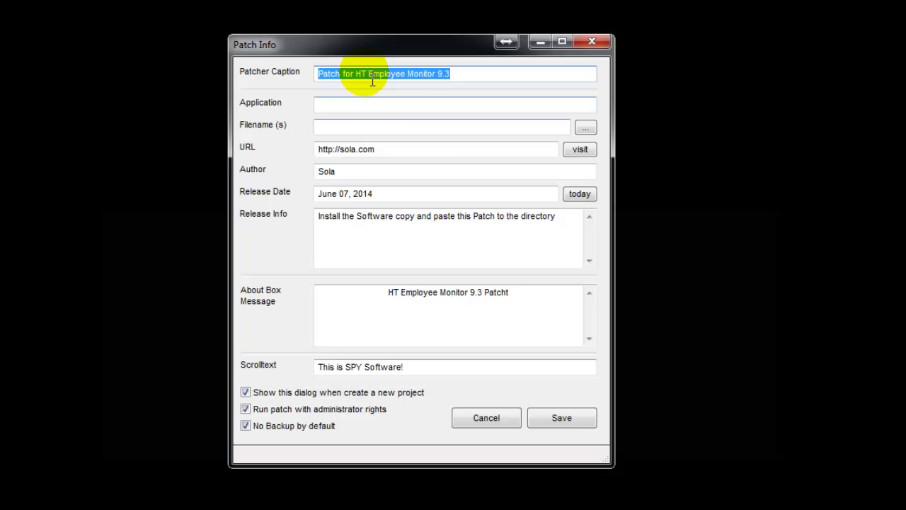
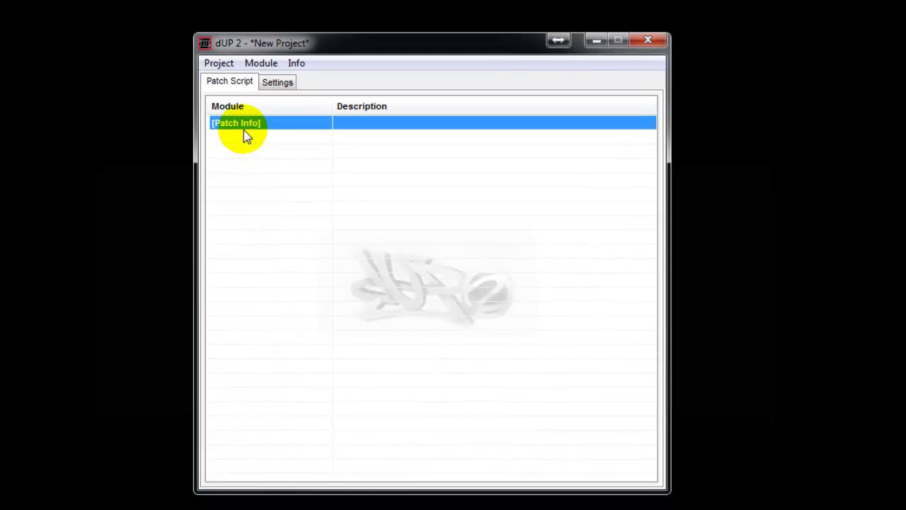
Step: Insert an Offset Patch module beneath Patch Info from its right-click Add menu
right_click(243, 123)
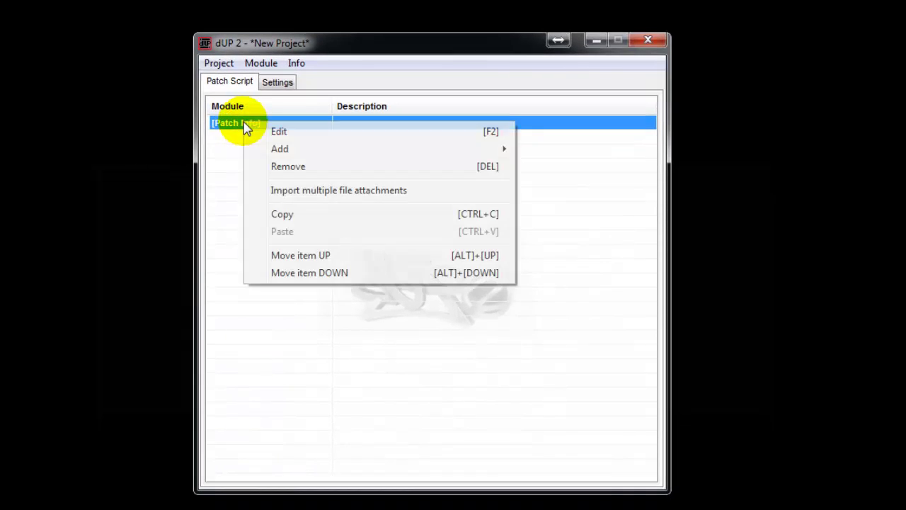
mouse_move(315, 150)
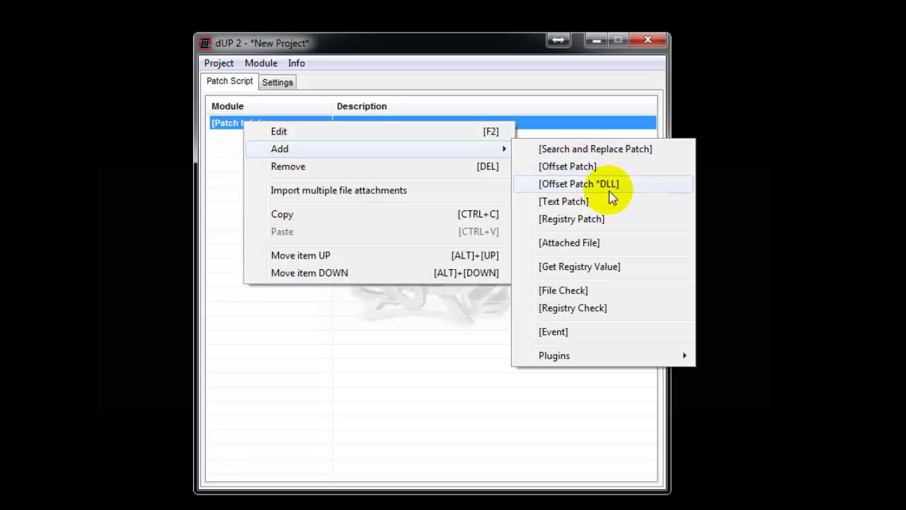
left_click(572, 168)
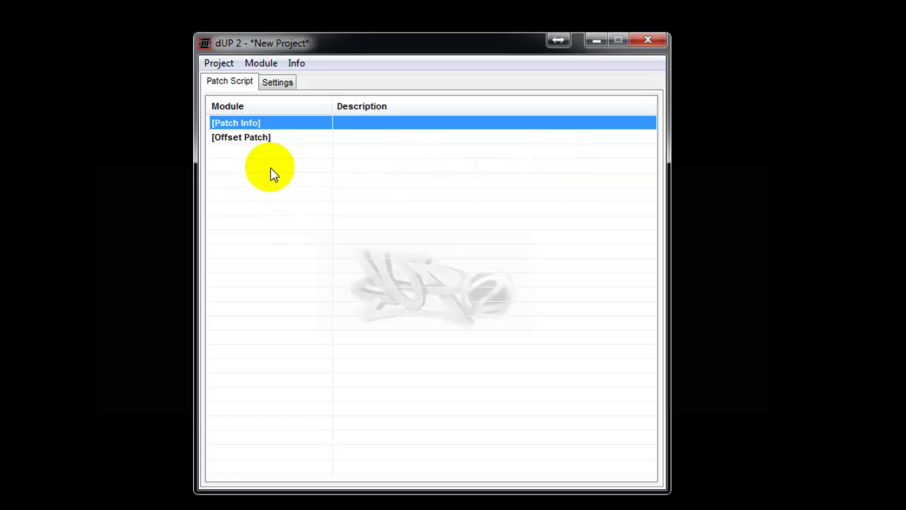
Step: Set the Offset Patch target file to C:\Program Files (x86)\HEM\wmime.exe
double_click(239, 139)
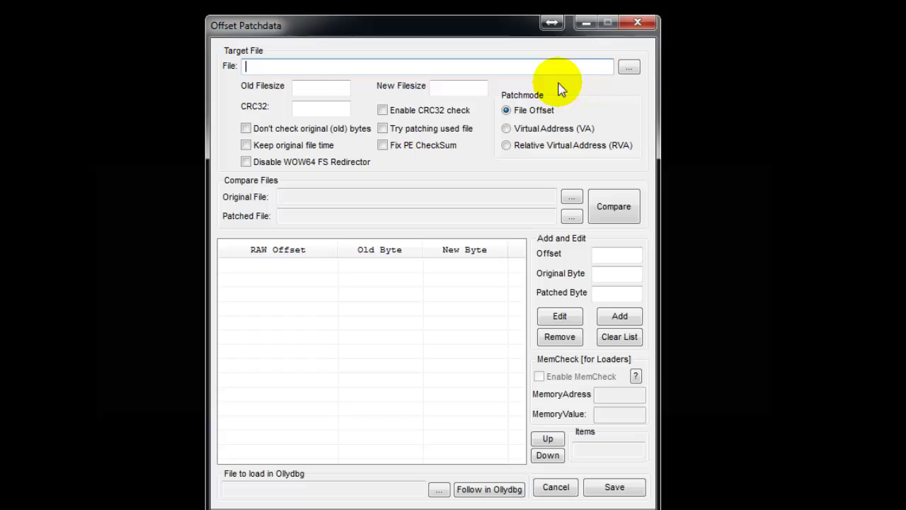
left_click(628, 69)
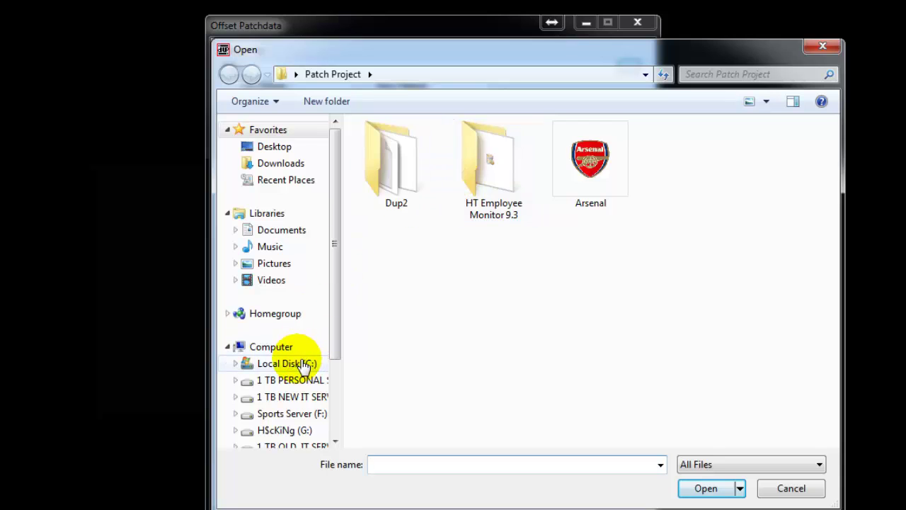
left_click(304, 364)
left_click(413, 232)
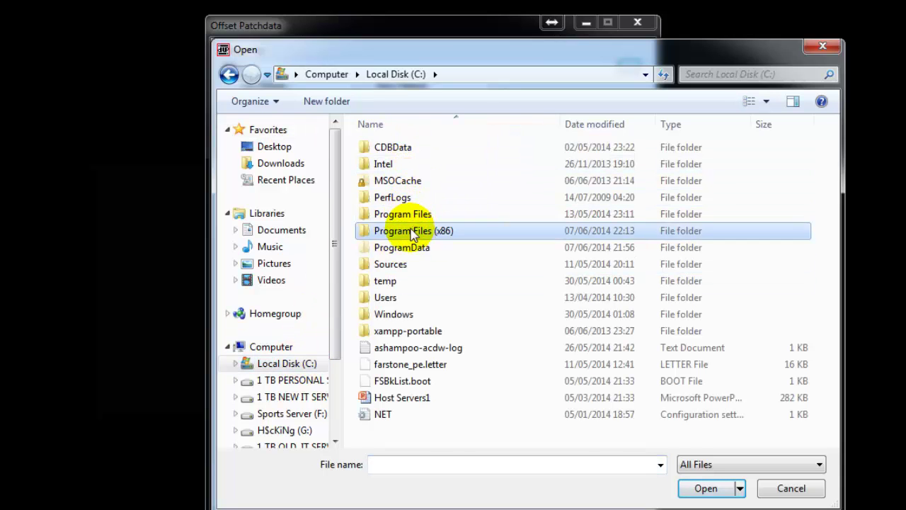
double_click(413, 232)
double_click(382, 147)
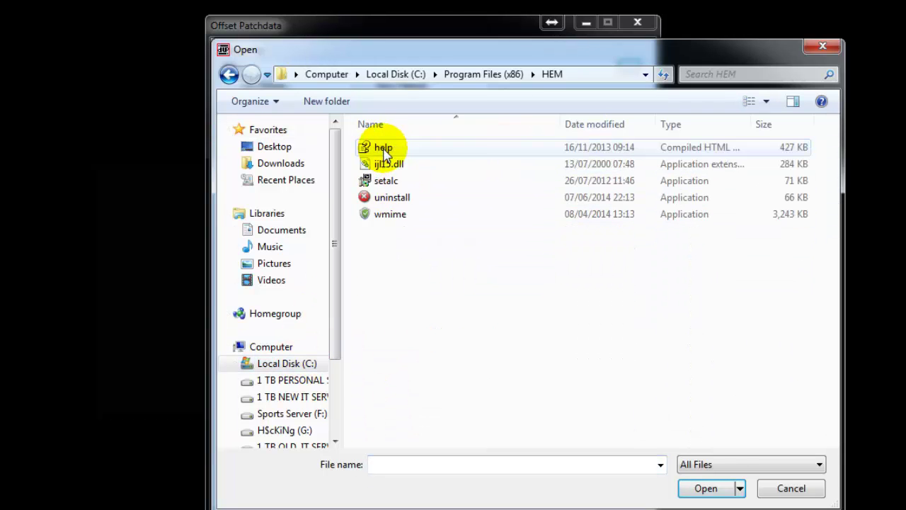
left_click(398, 223)
left_click(706, 488)
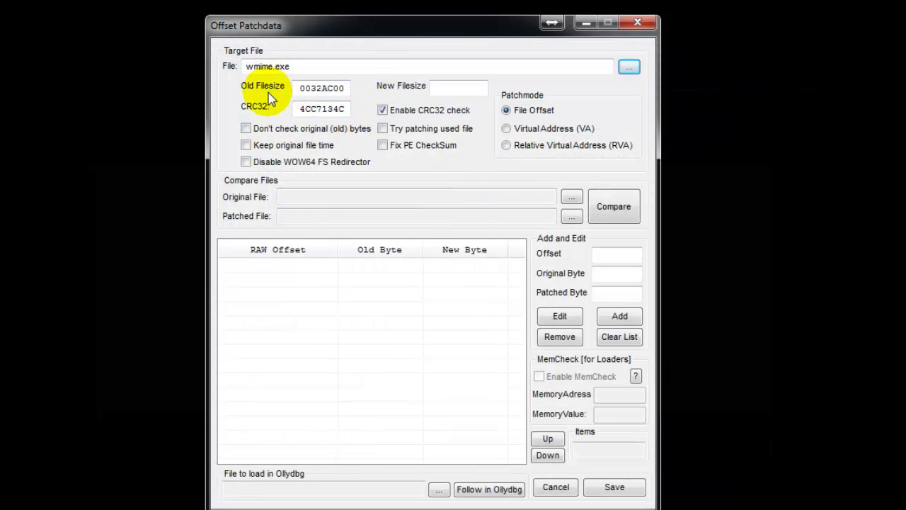
Step: Choose the same HEM wmime.exe as the original file for comparison
left_click(572, 198)
left_click(386, 214)
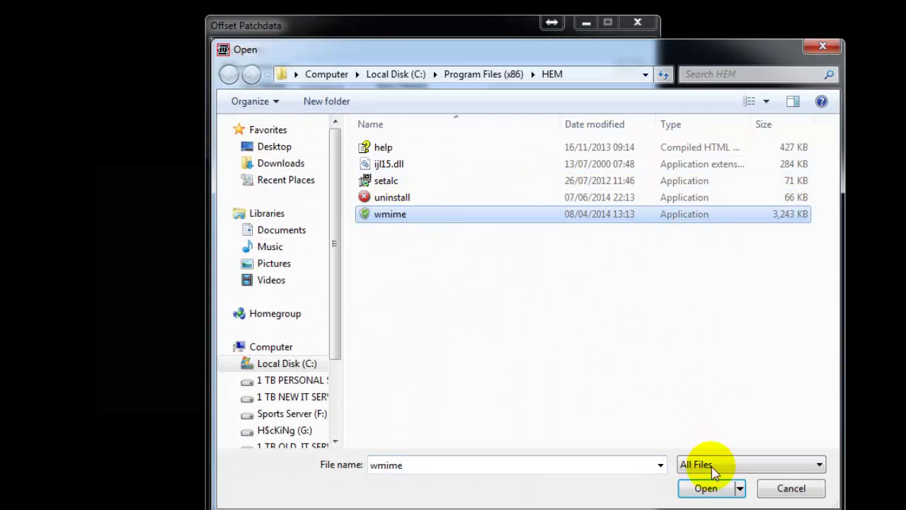
left_click(704, 487)
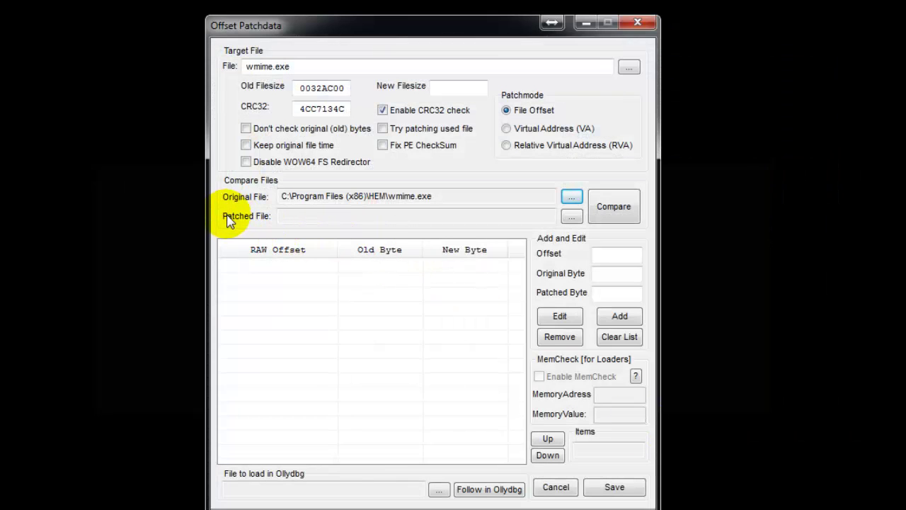
Step: Browse the patched file to Desktop\Patch Project\HT Employee Monitor 9.3\Crk to reach wmime
left_click(570, 215)
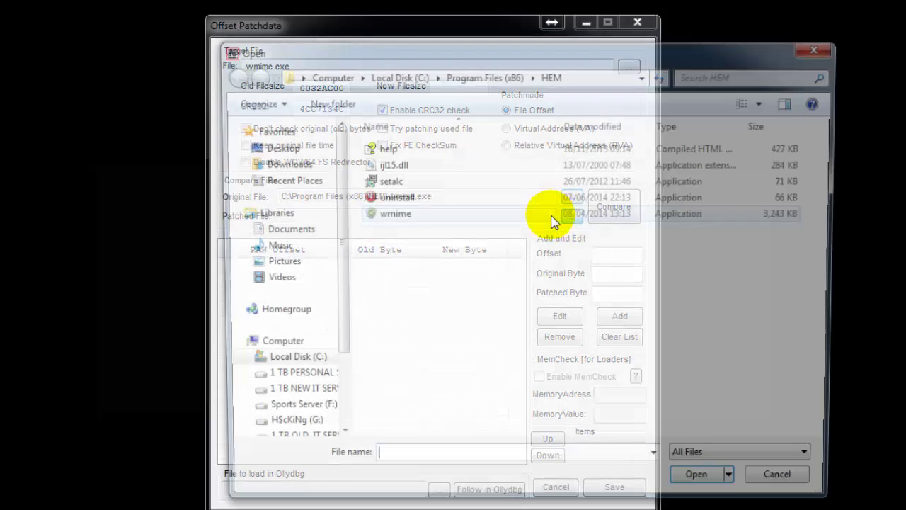
left_click(274, 146)
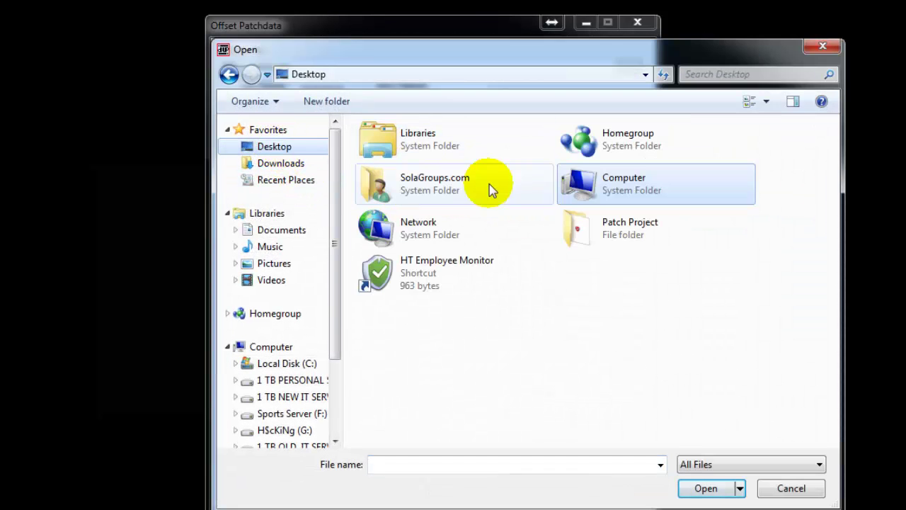
double_click(601, 235)
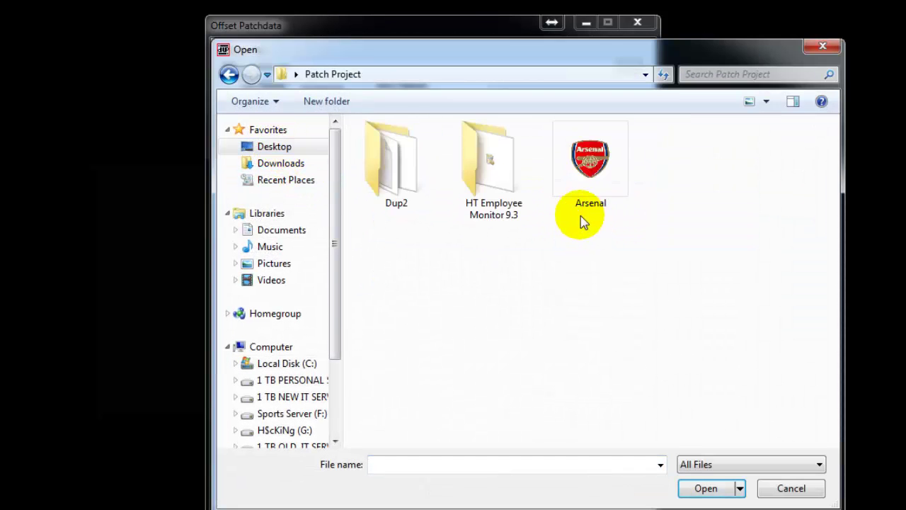
double_click(494, 168)
double_click(381, 147)
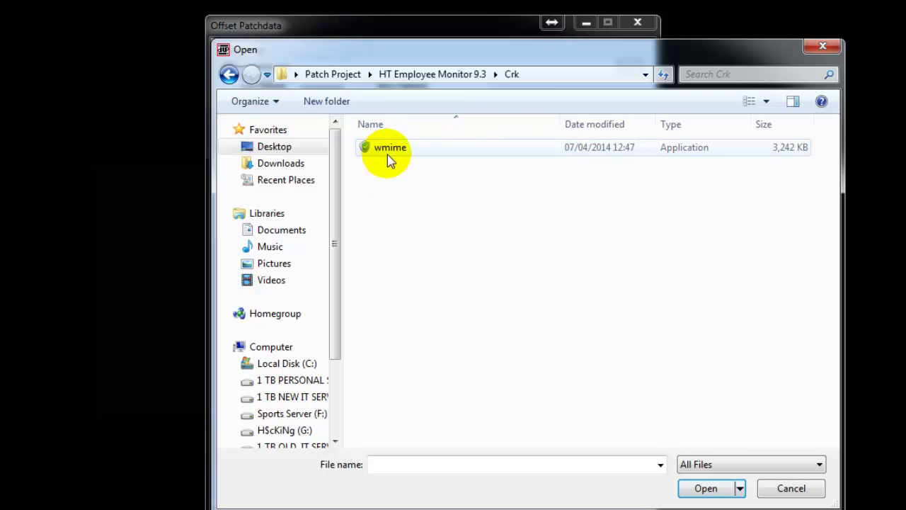
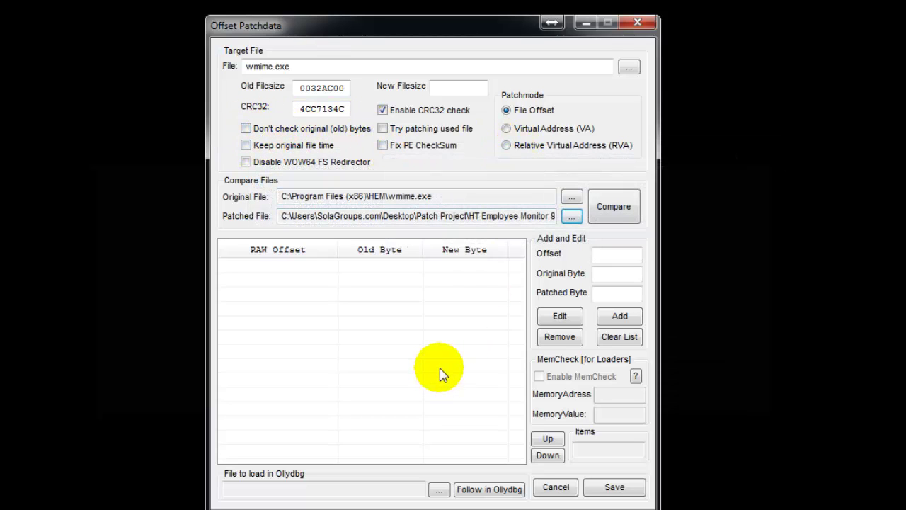
Step: Run the byte comparison of original and patched wmime.exe, listing 1126611 differing offsets
left_click(609, 207)
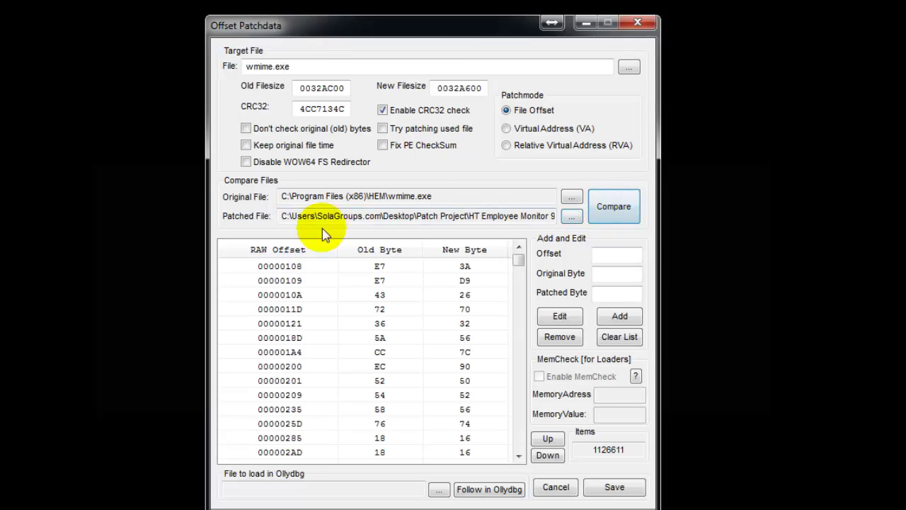
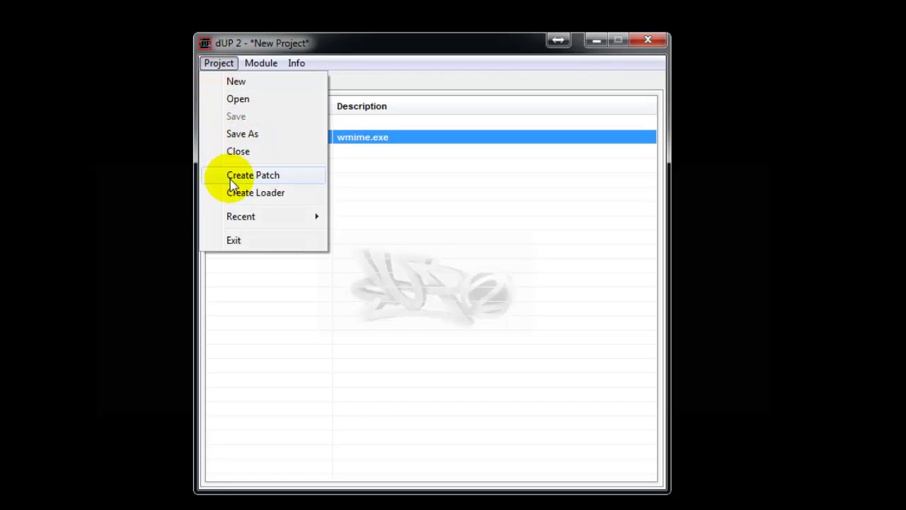
Step: Start creating the patch EXE, choosing the Desktop as location and naming the file 'Patch'
left_click(234, 177)
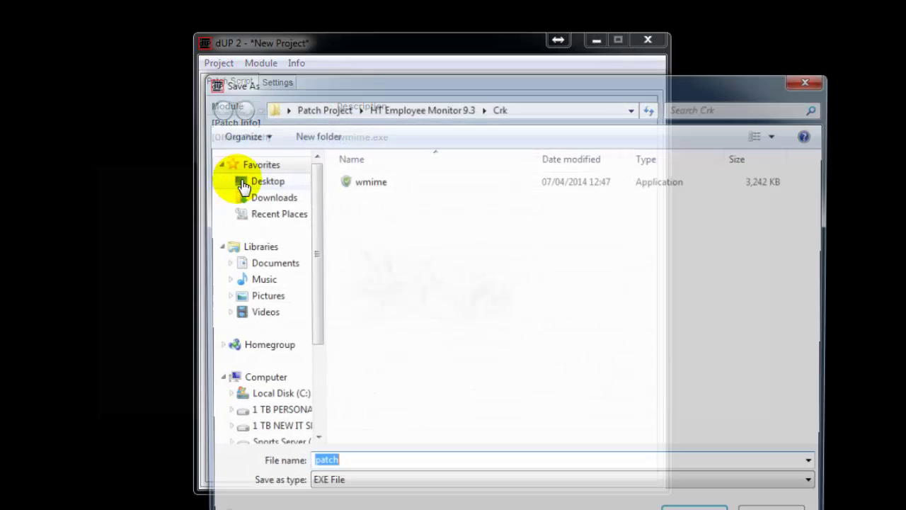
left_click_drag(434, 81, 360, 32)
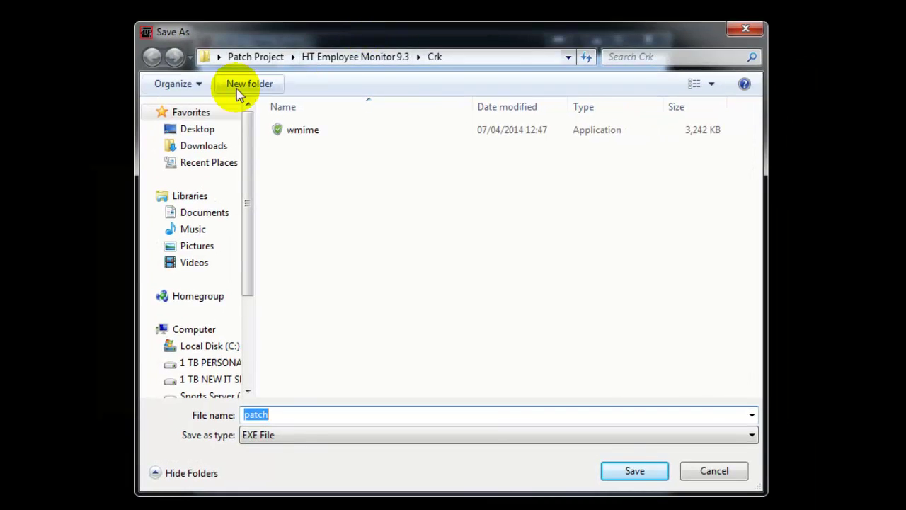
left_click(197, 129)
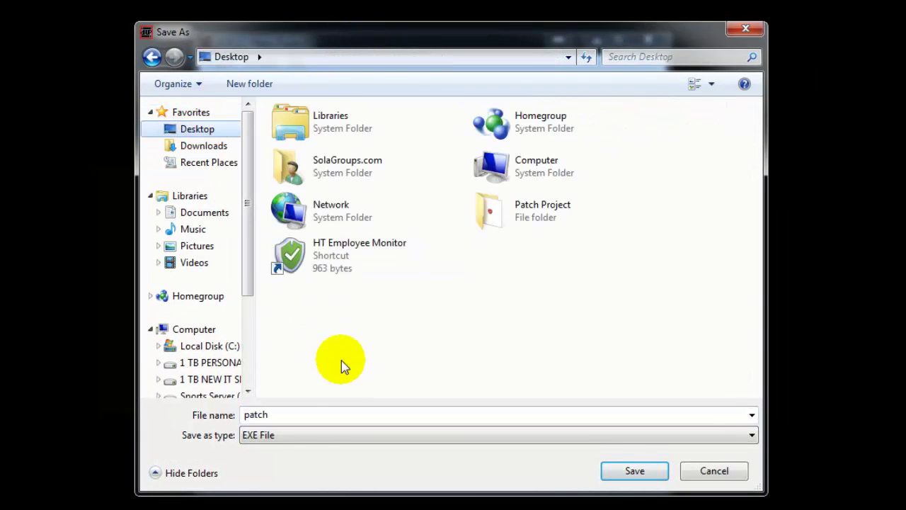
double_click(292, 418)
type("P")
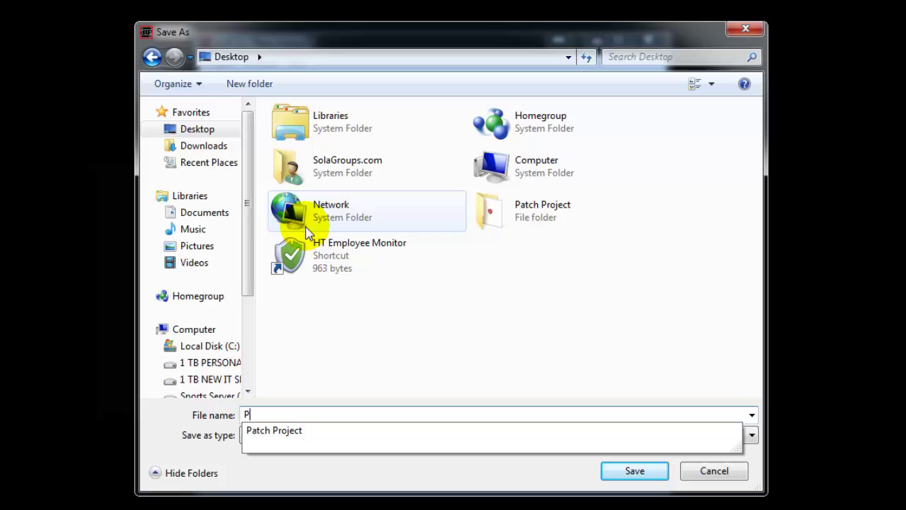
type("atc")
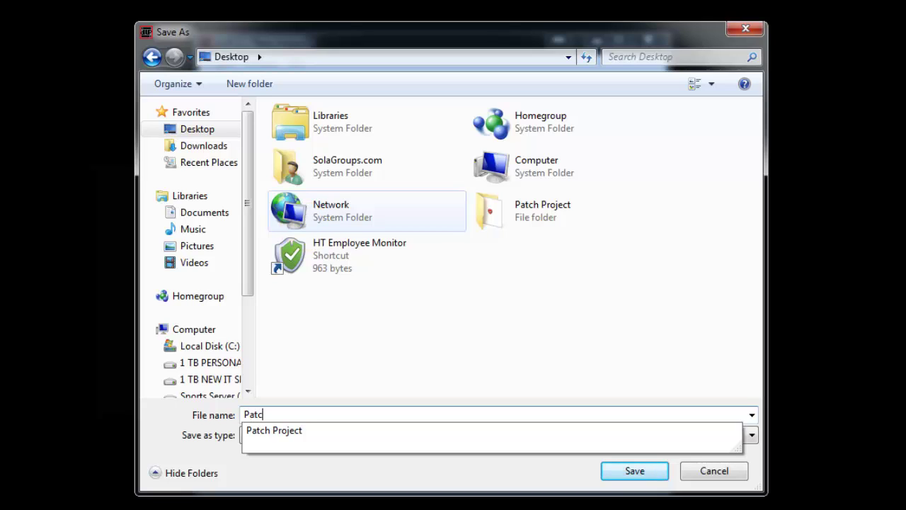
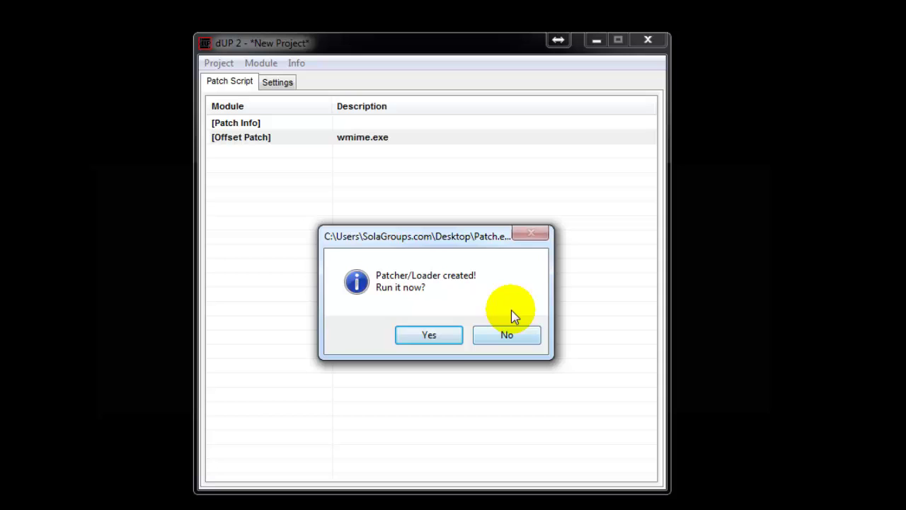
Step: Decline running the new patcher and close the dUP 2 project window
left_click(503, 335)
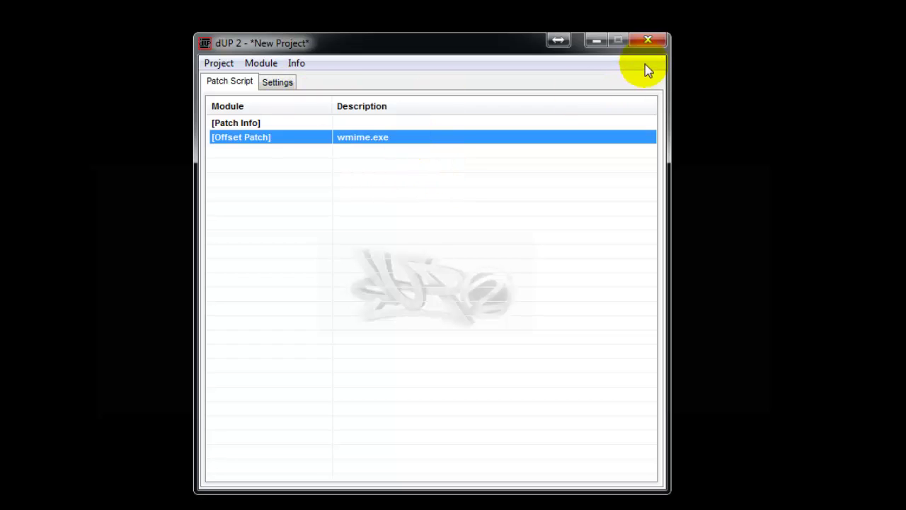
left_click(648, 42)
Step: Discard unsaved dUP 2 changes, move the Patch file above Patch Project, and copy it
left_click(454, 335)
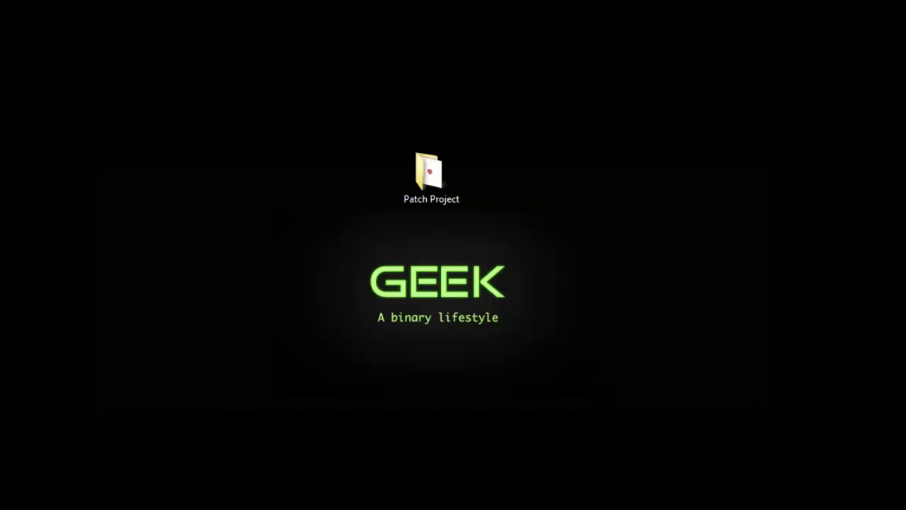
left_click_drag(545, 52, 453, 97)
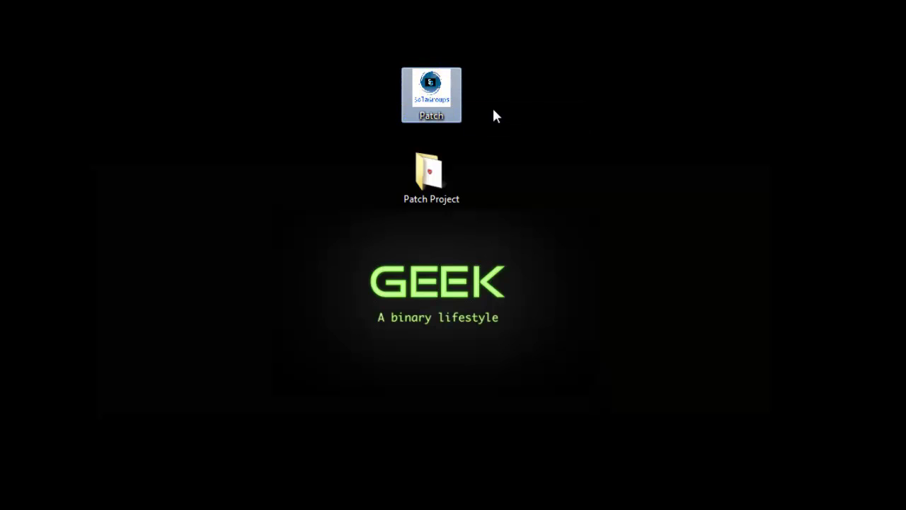
right_click(432, 92)
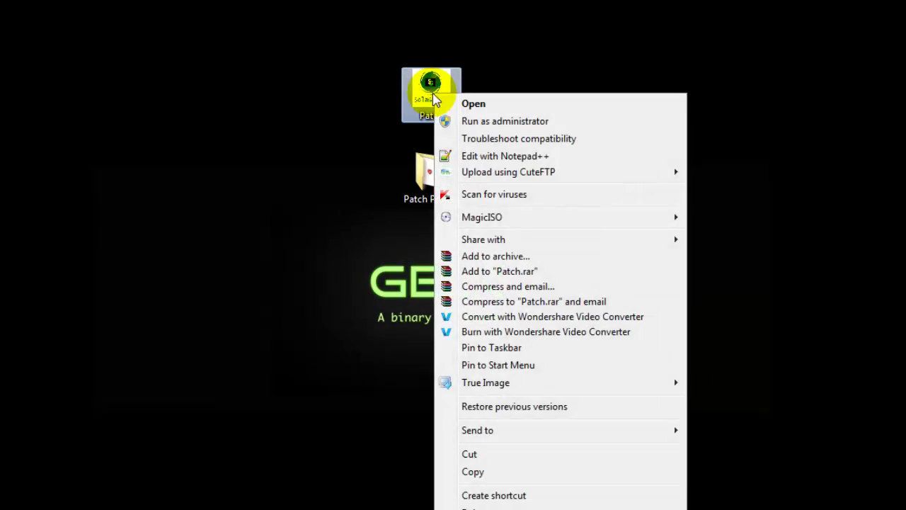
left_click(429, 467)
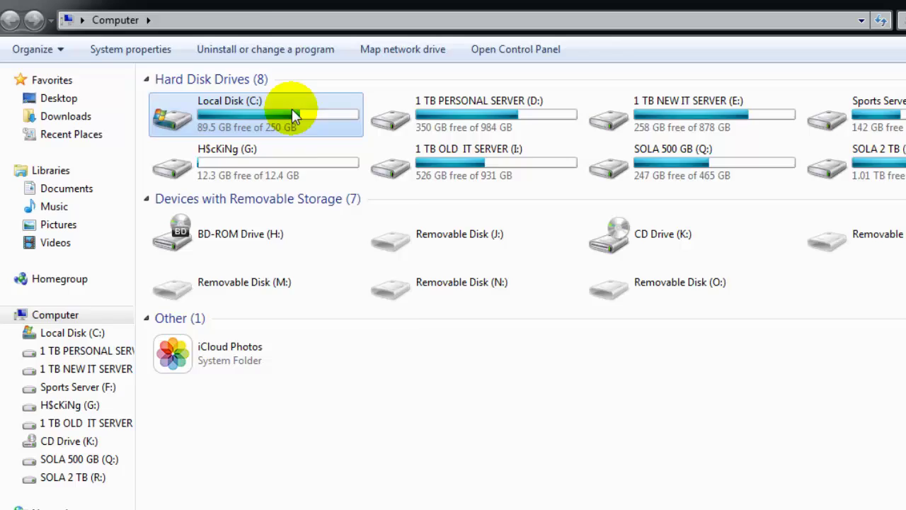
Step: Paste the copied Patch application into C:\Program Files (x86)\HEM
double_click(292, 108)
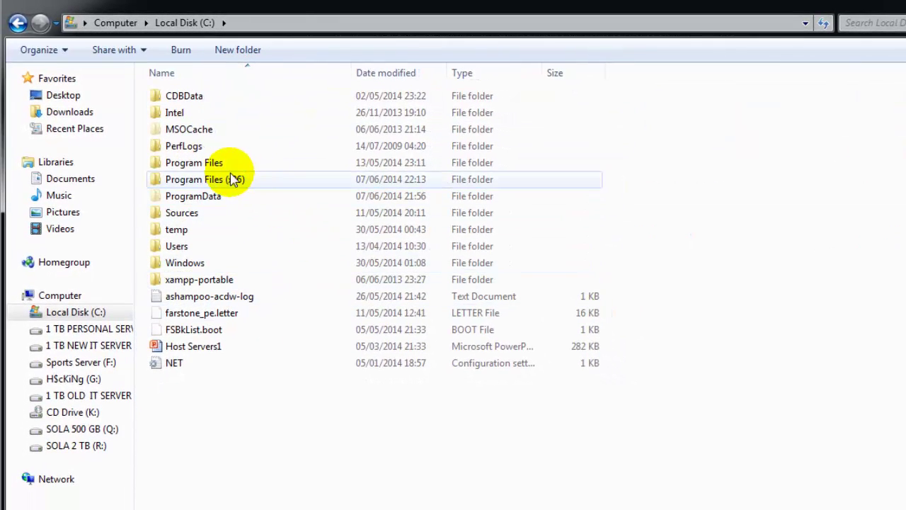
double_click(225, 179)
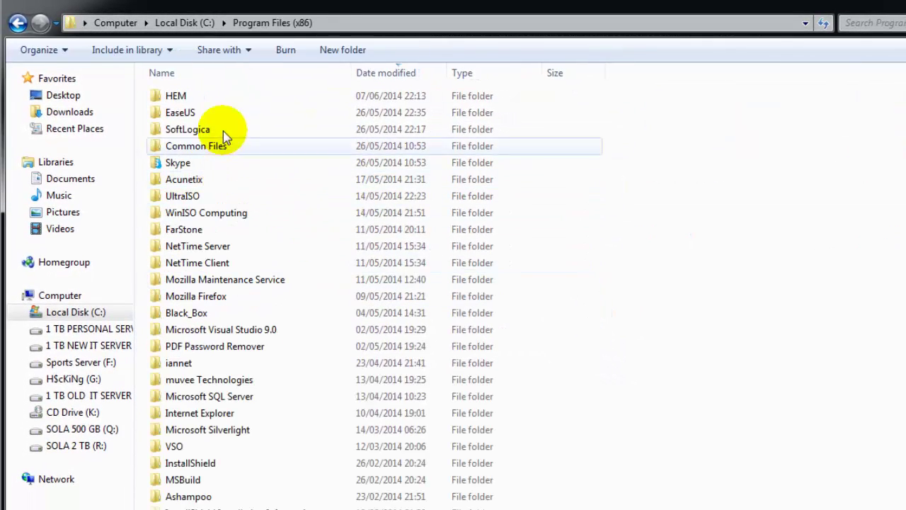
double_click(186, 94)
right_click(359, 252)
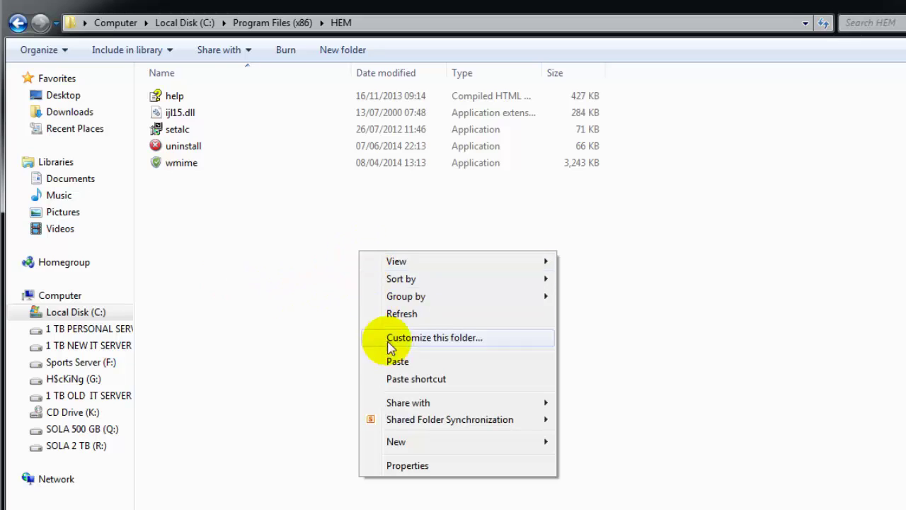
left_click(400, 362)
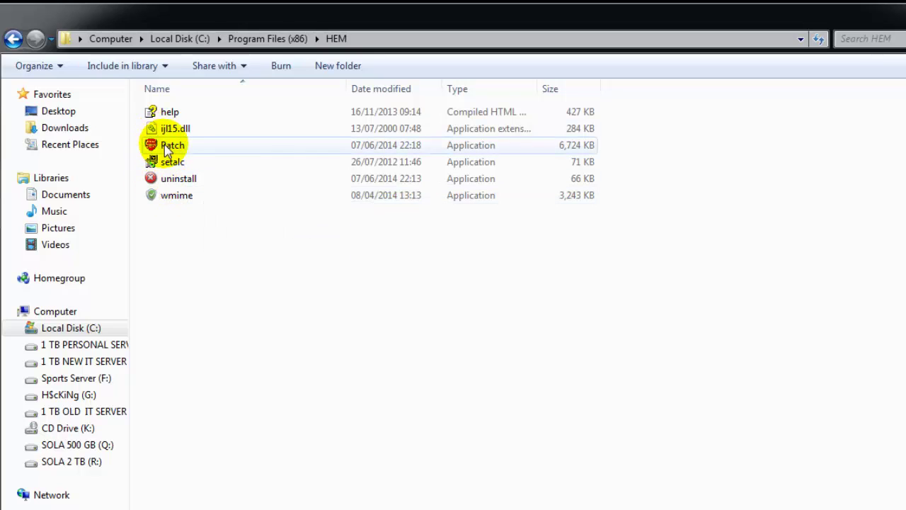
Step: Run Patch, apply it to wmime, and put an HT Employee Monitor shortcut on the desktop
double_click(170, 147)
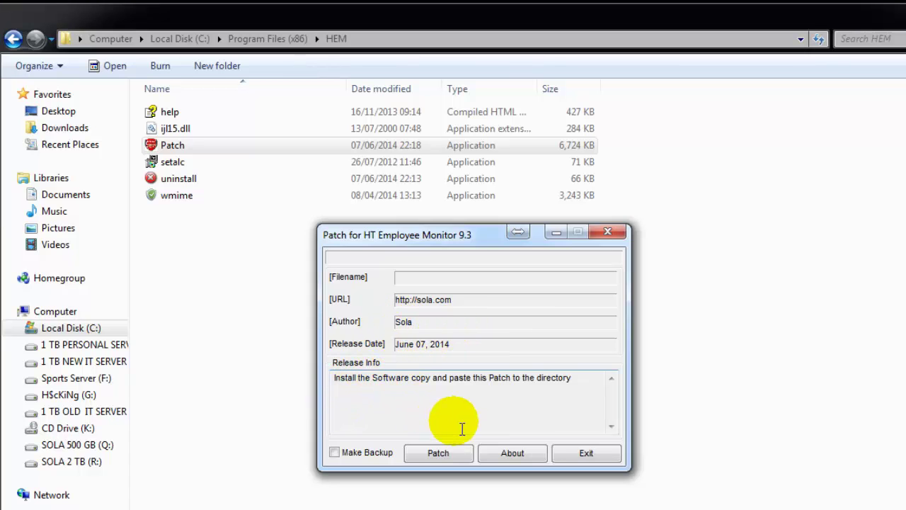
left_click(517, 459)
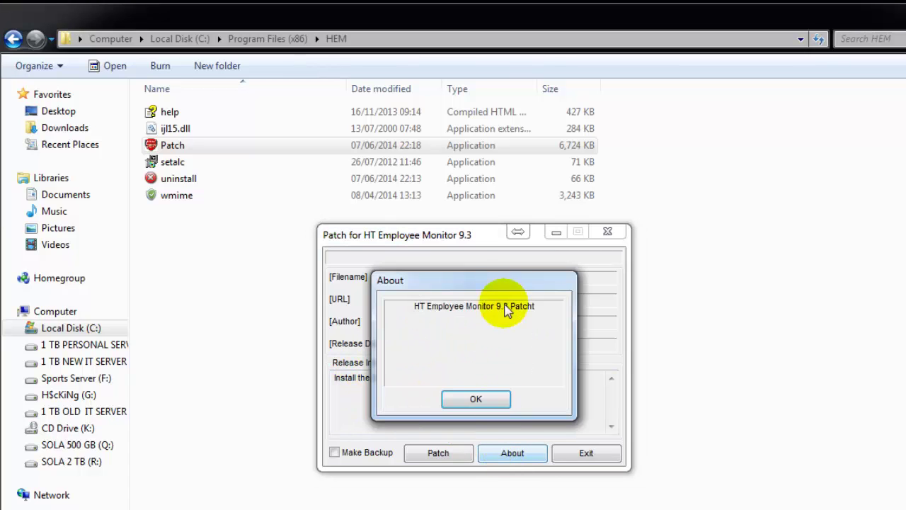
left_click(485, 402)
left_click(437, 453)
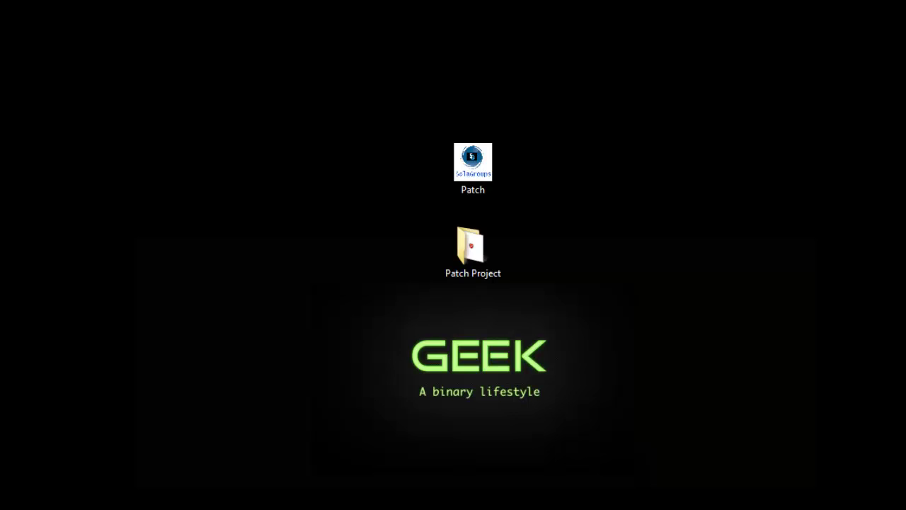
left_click_drag(0, 62, 413, 69)
left_click(413, 111)
Step: Launch HT Employee Monitor, register it with a licence key, and dismiss the confirmation and tip
double_click(413, 111)
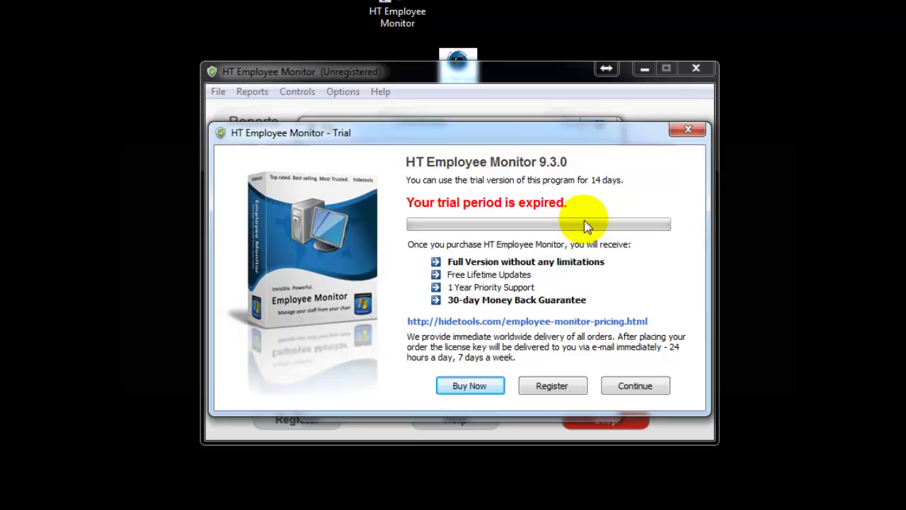
left_click(551, 388)
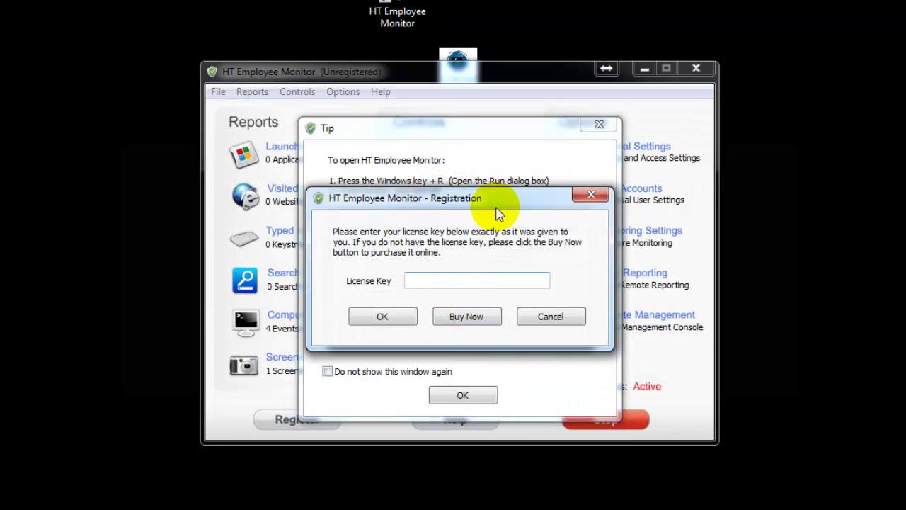
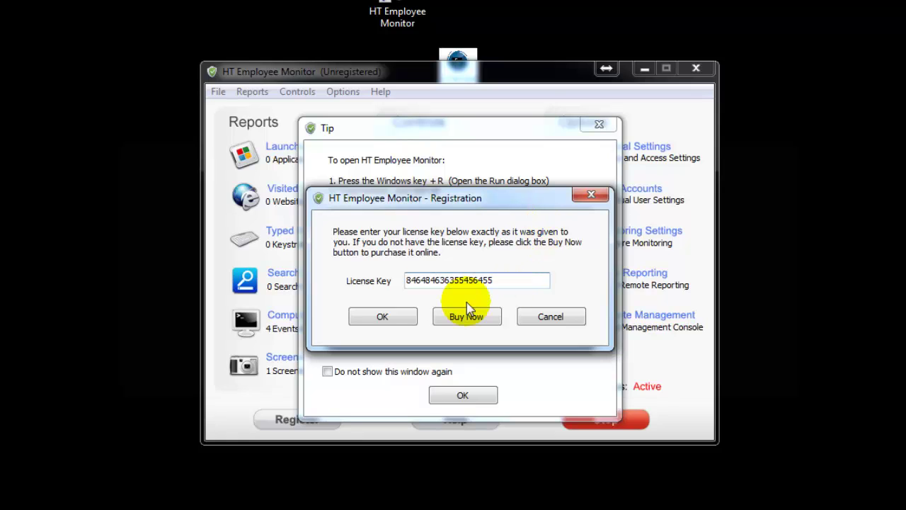
left_click(404, 317)
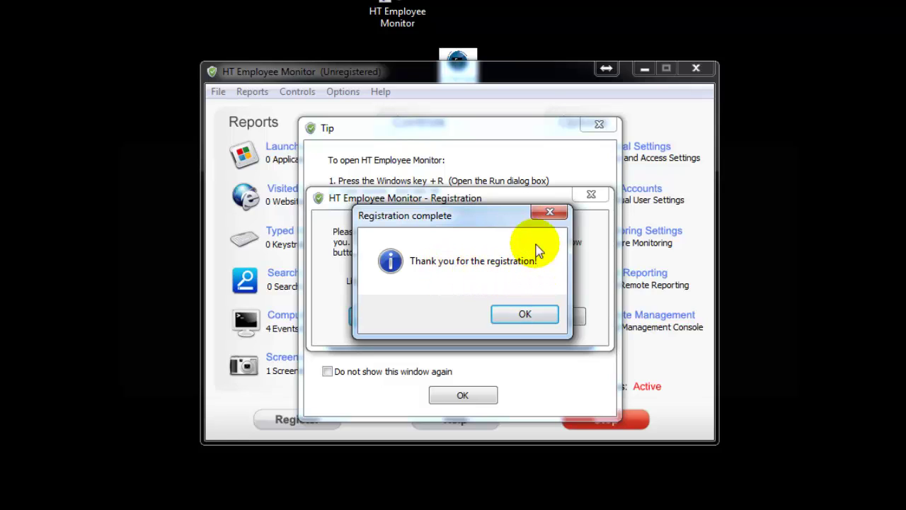
left_click(522, 313)
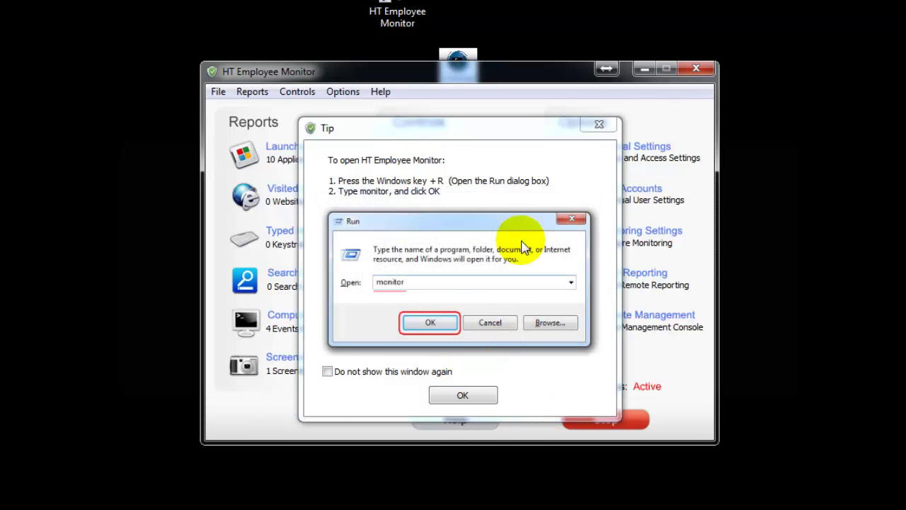
left_click(446, 397)
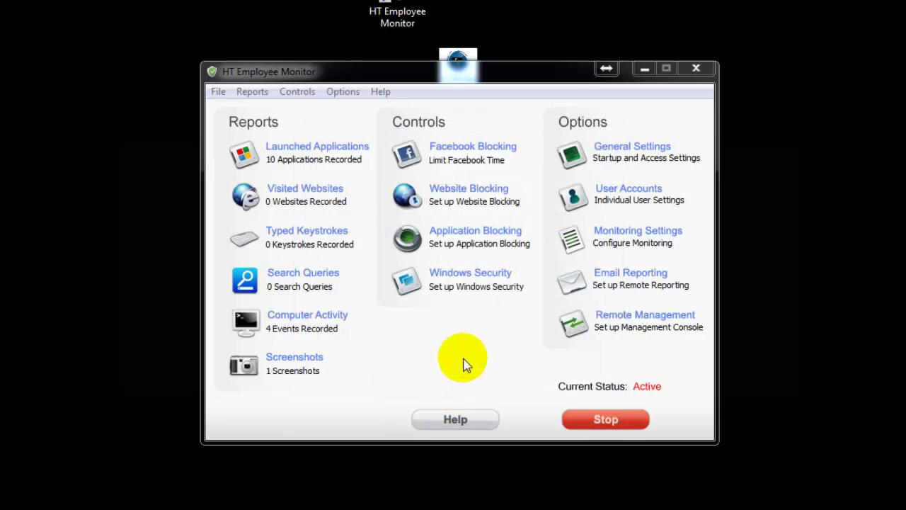